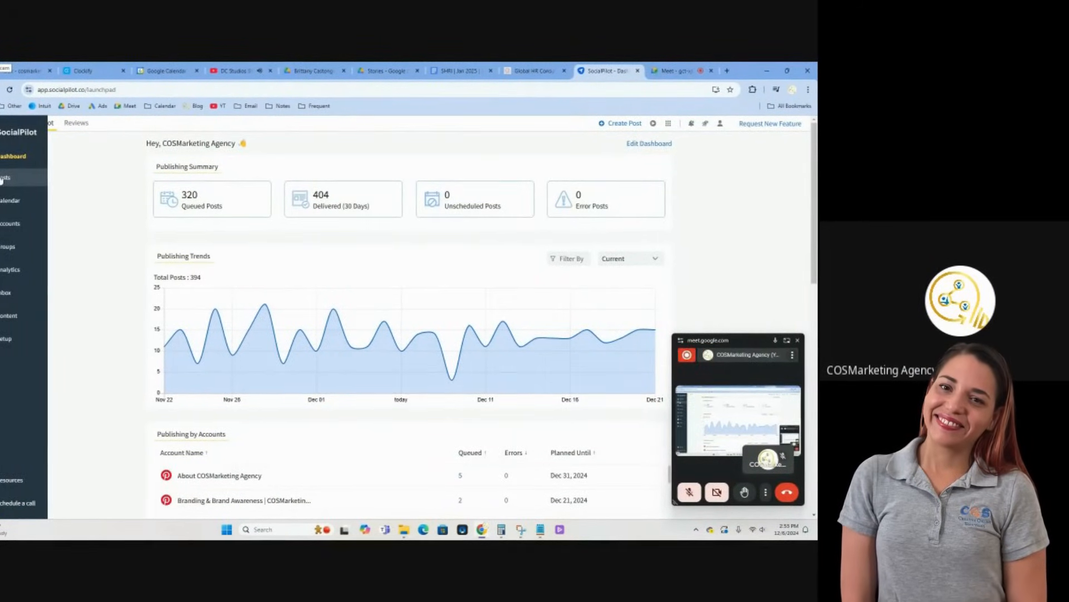
Start creating a new post, open the AI Pilot assistant, and move the floating meeting window clear of it
mouse_move(3, 178)
click(66, 178)
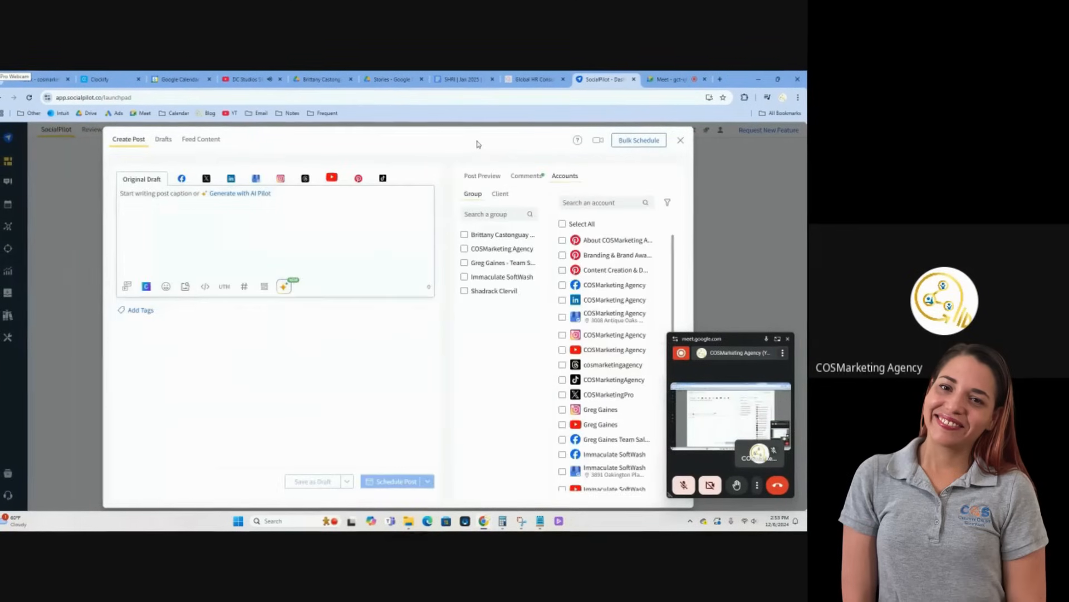
click(289, 287)
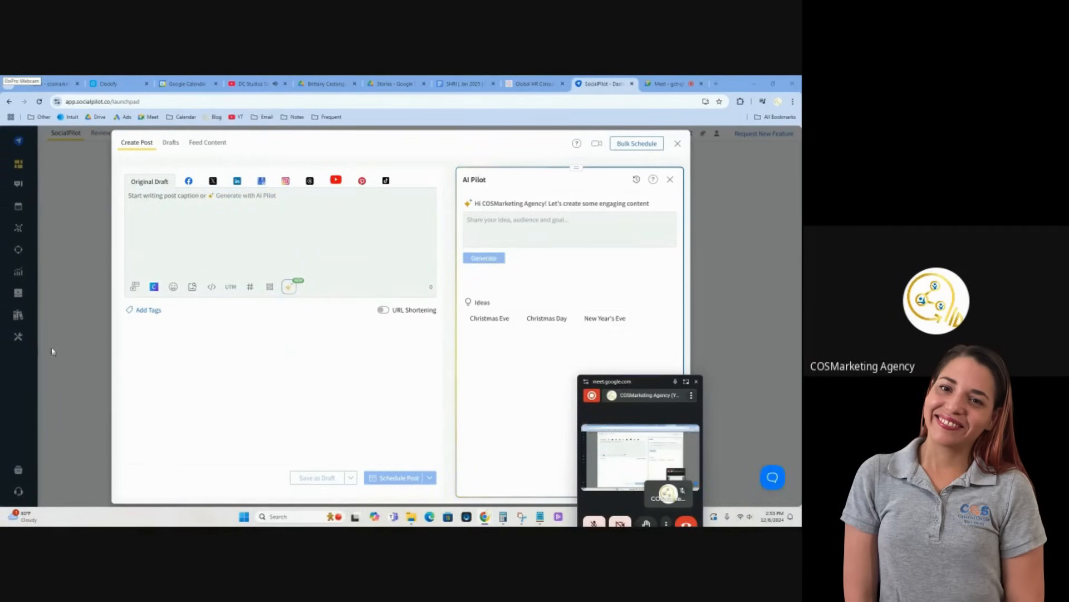
mouse_move(52, 352)
mouse_down()
mouse_move(3, 360)
mouse_move(56, 333)
mouse_move(68, 348)
mouse_move(58, 347)
mouse_up()
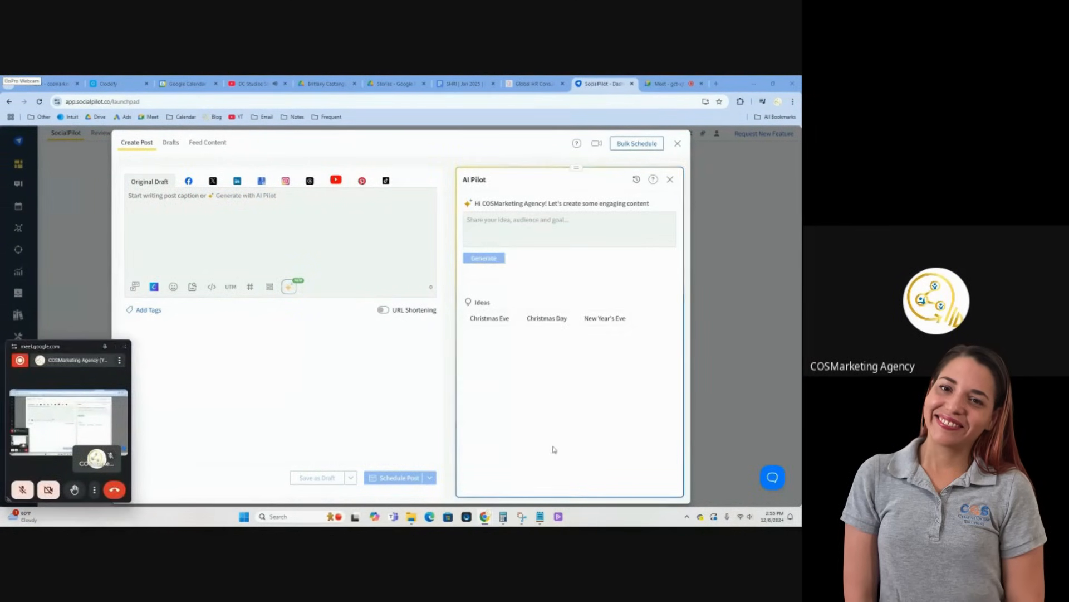
Bring up the draft prompts in Notepad and select the company name Strategic Human Resources & Innovations on the HR consulting website
click(540, 515)
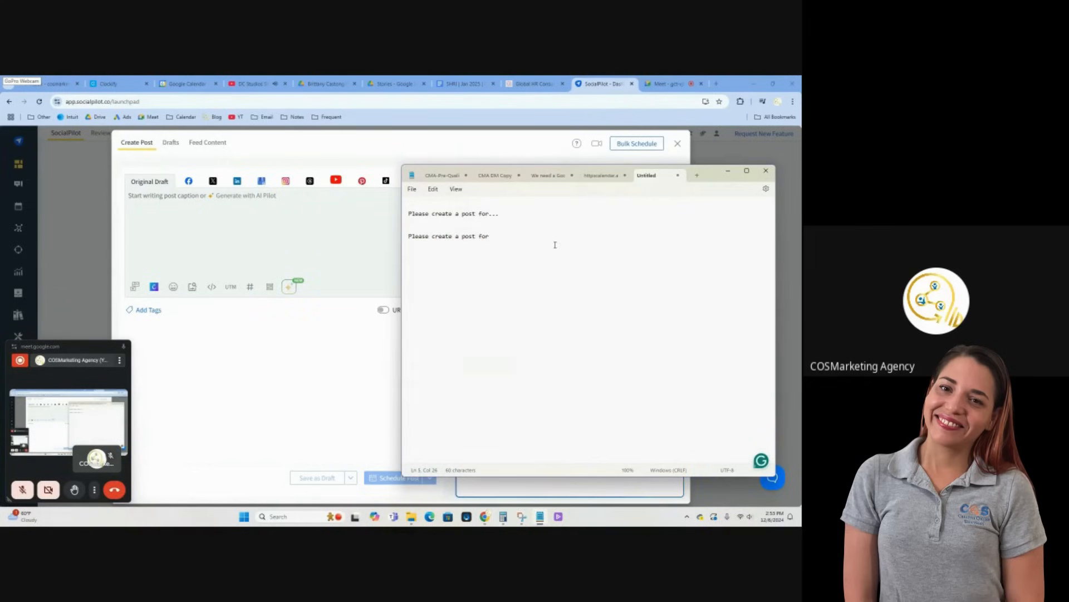
click(531, 84)
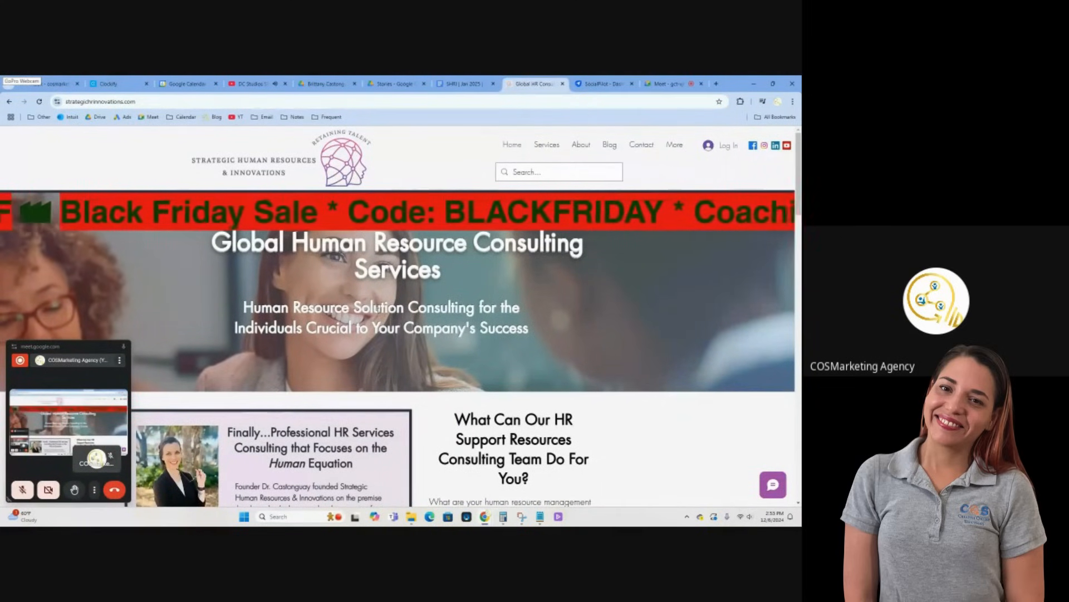
scroll(215, 186, down, 5)
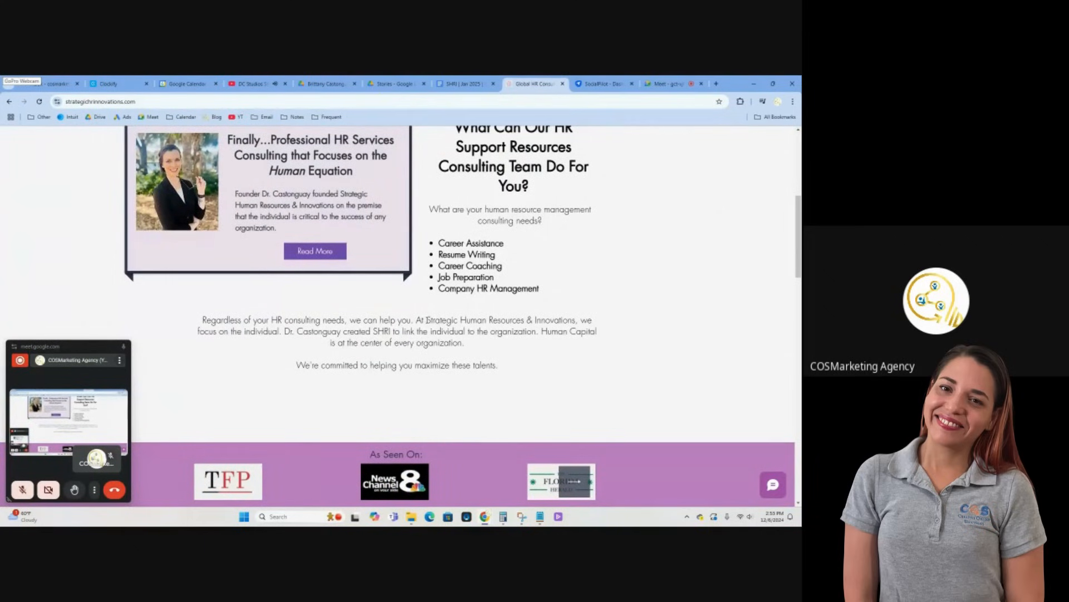
drag(426, 320, 574, 320)
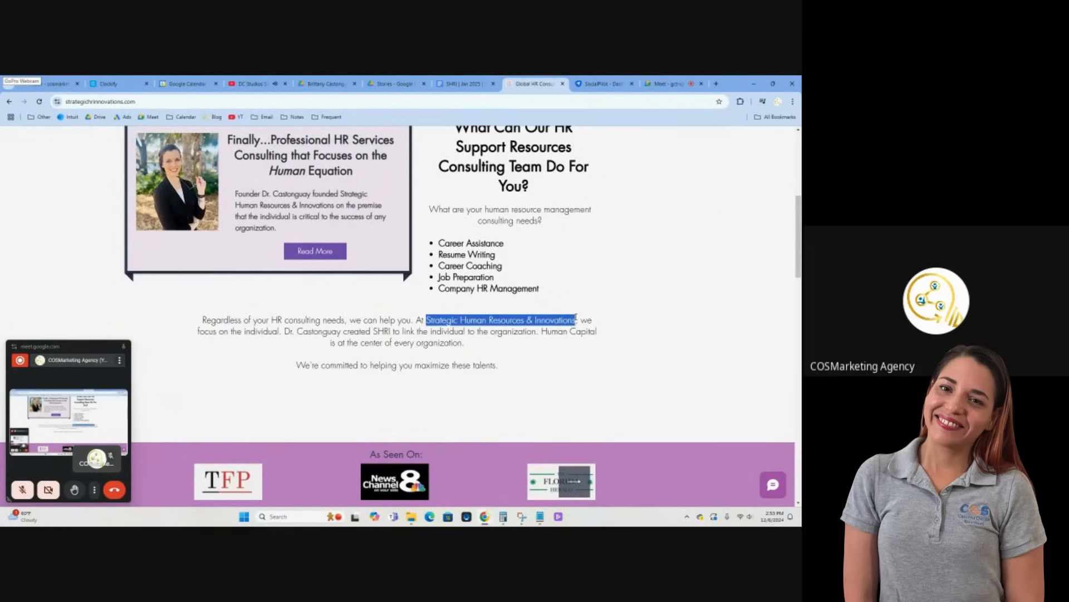
scroll(674, 320, up, 5)
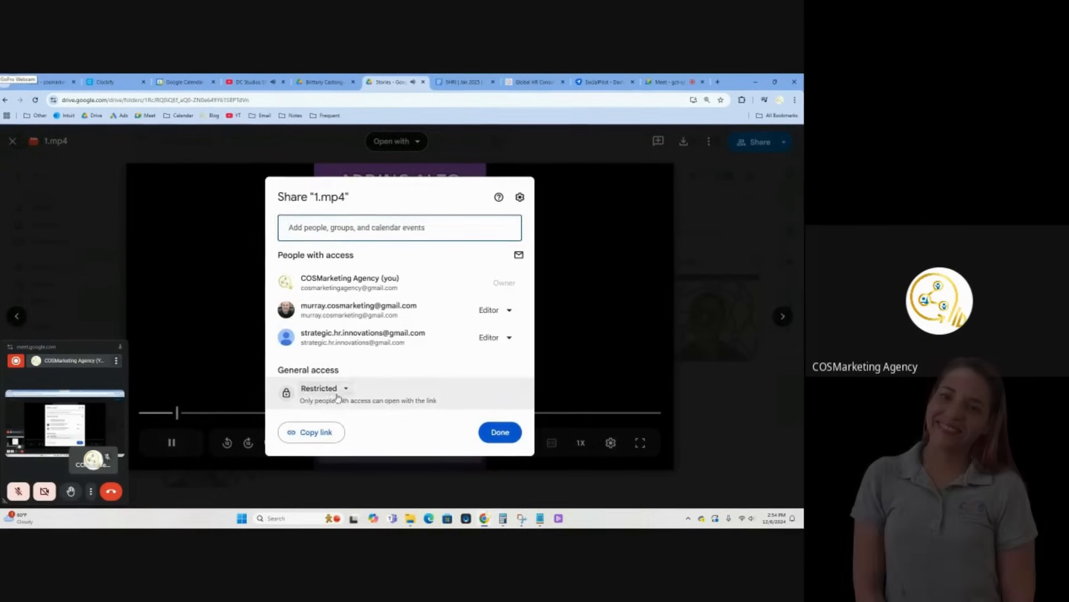
Share 1.mp4 from the Google Drive Stories folder with edit access for anyone with the link, and copy its link
click(337, 390)
click(356, 436)
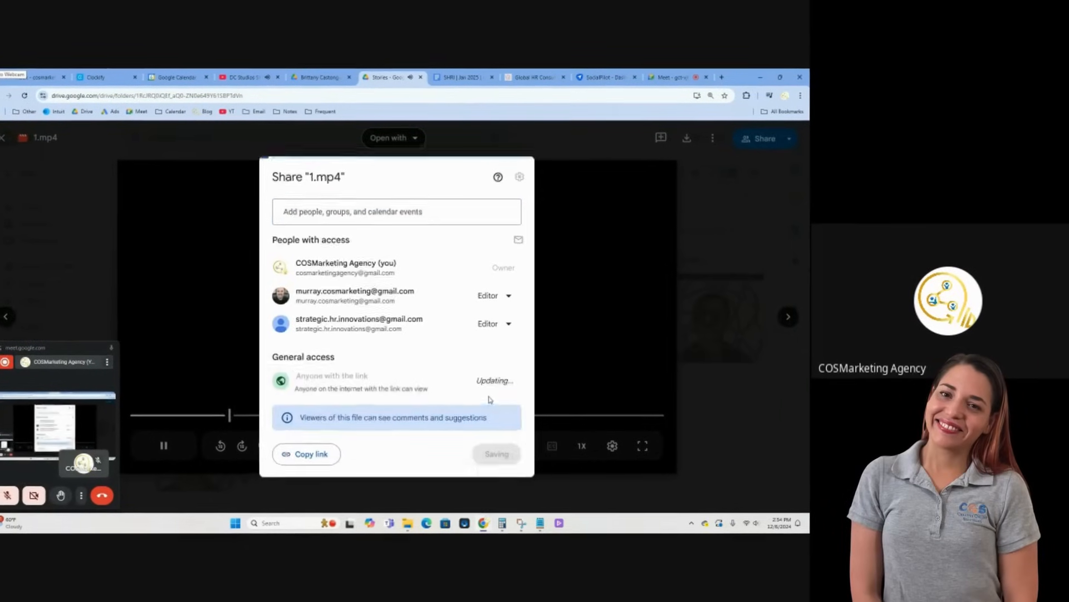
click(494, 376)
click(509, 474)
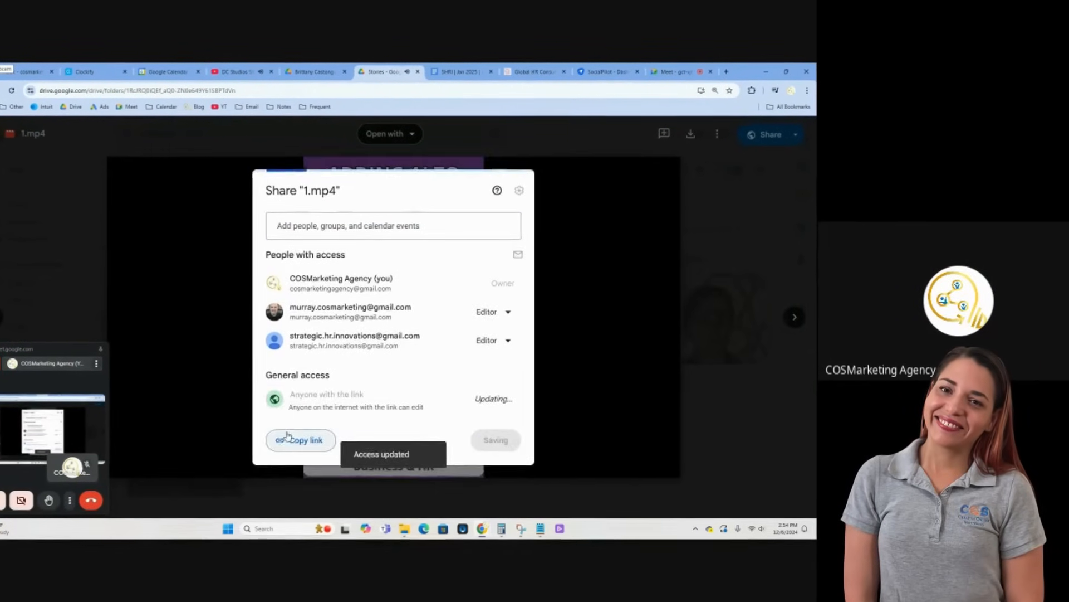
click(296, 438)
click(480, 439)
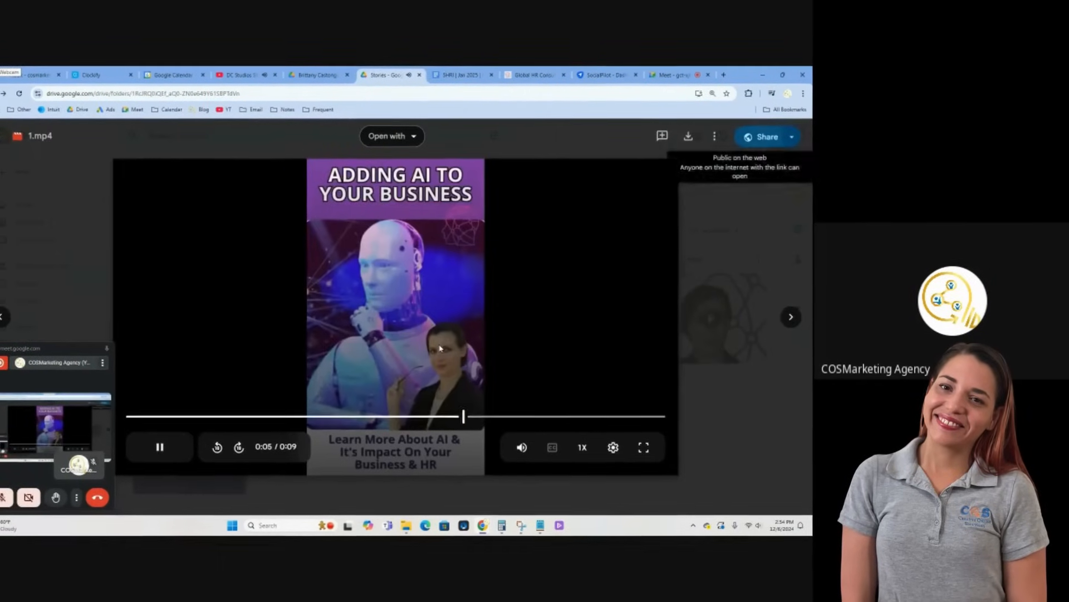
Paste the 1.mp4 link beside Story Post 1 in the Google Docs content schedule and replace the URL with the file title
click(458, 78)
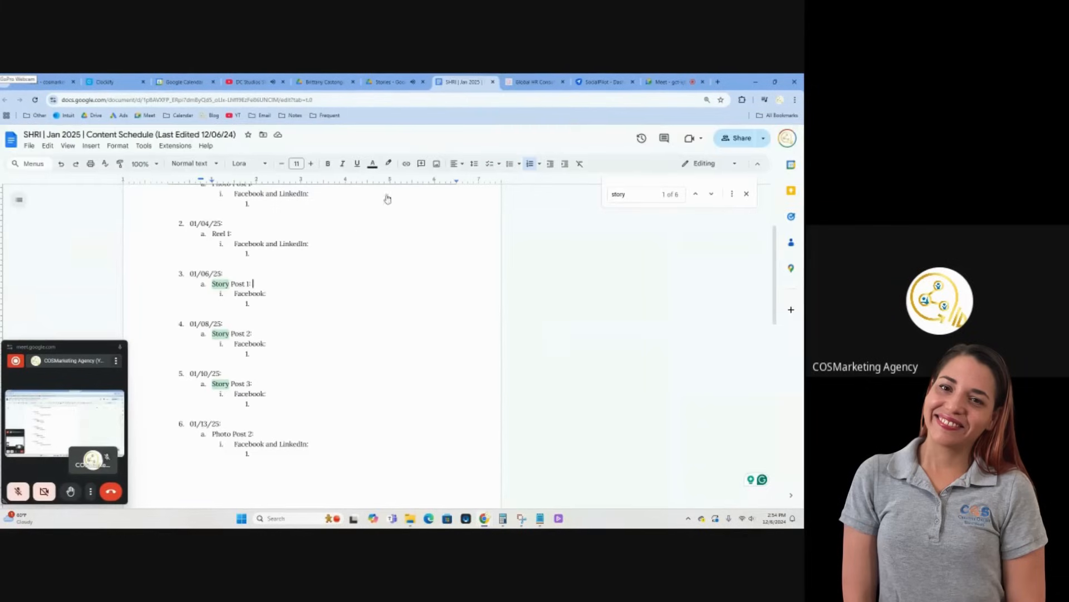
key(ctrl+v)
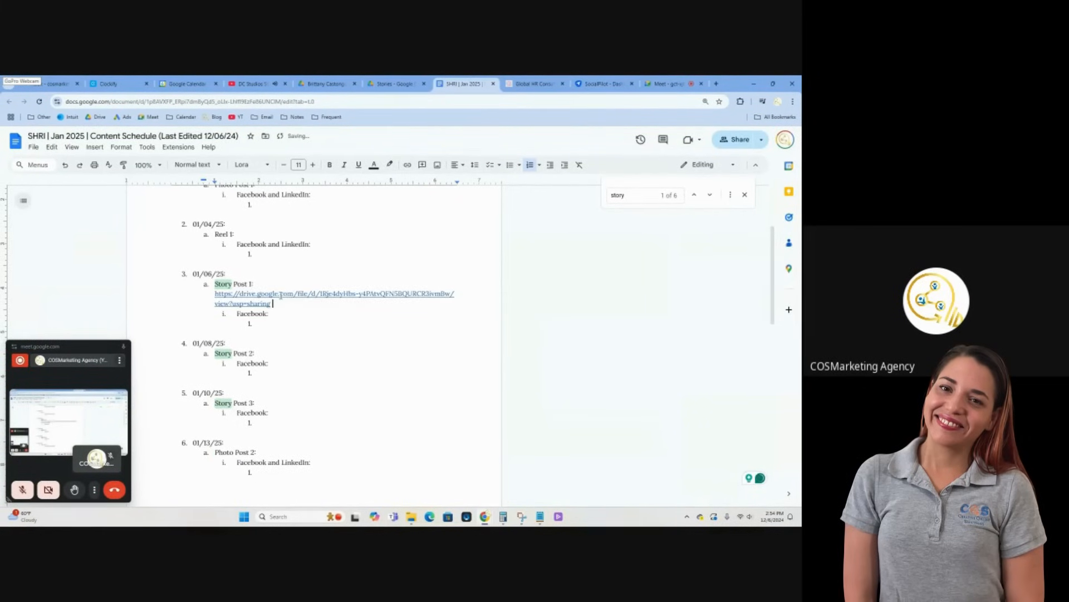
click(349, 431)
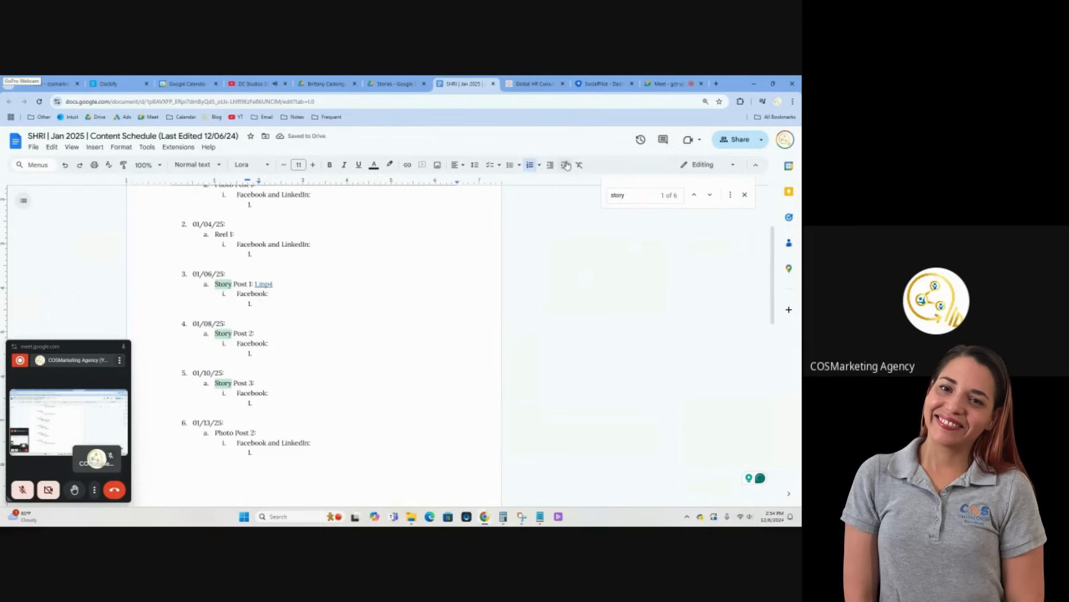
Back in SocialPilot, attach video 1 from the SHRI Stories (6) - Jan 2025 folder to the post and close AI Pilot
click(587, 86)
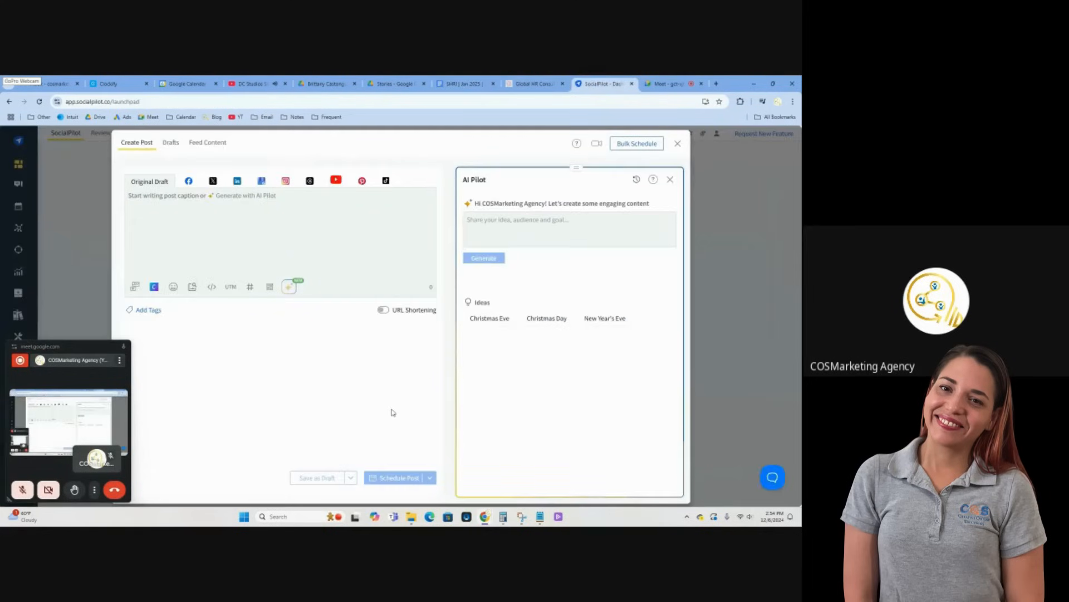
click(389, 474)
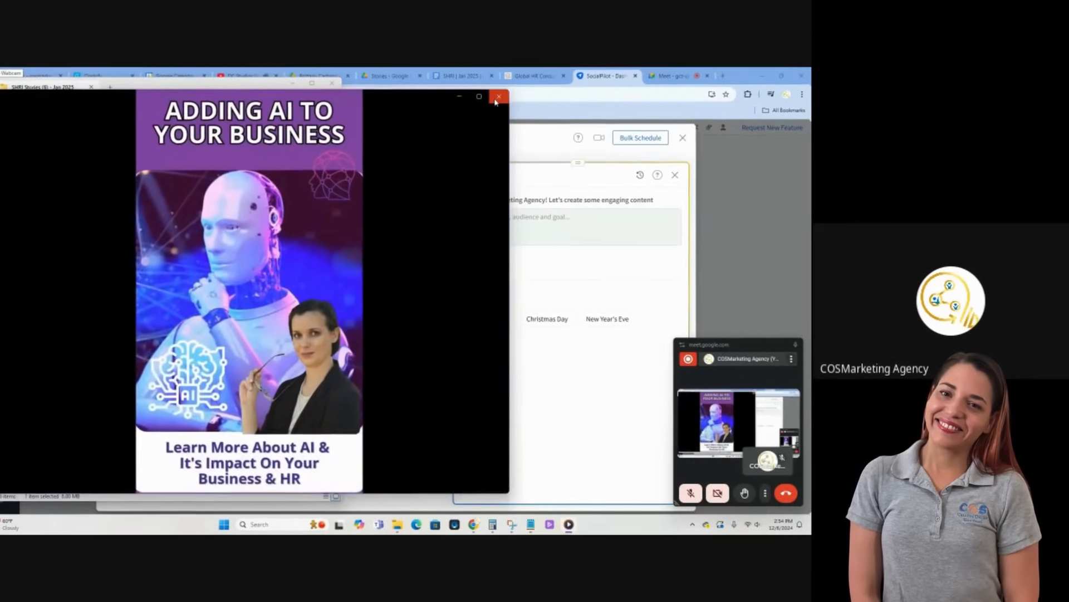
click(498, 93)
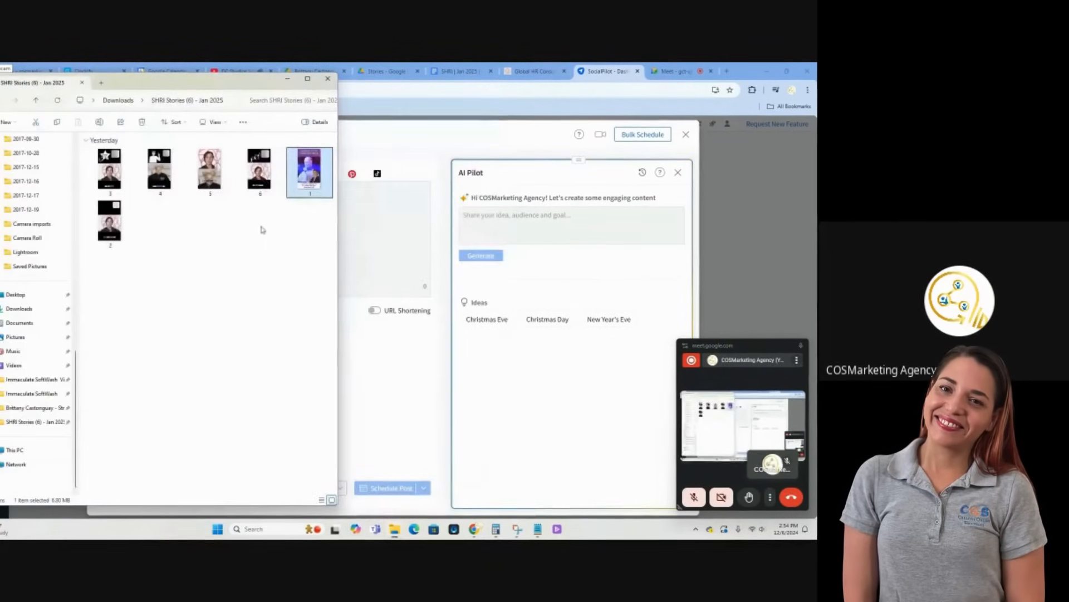
drag(311, 173, 384, 251)
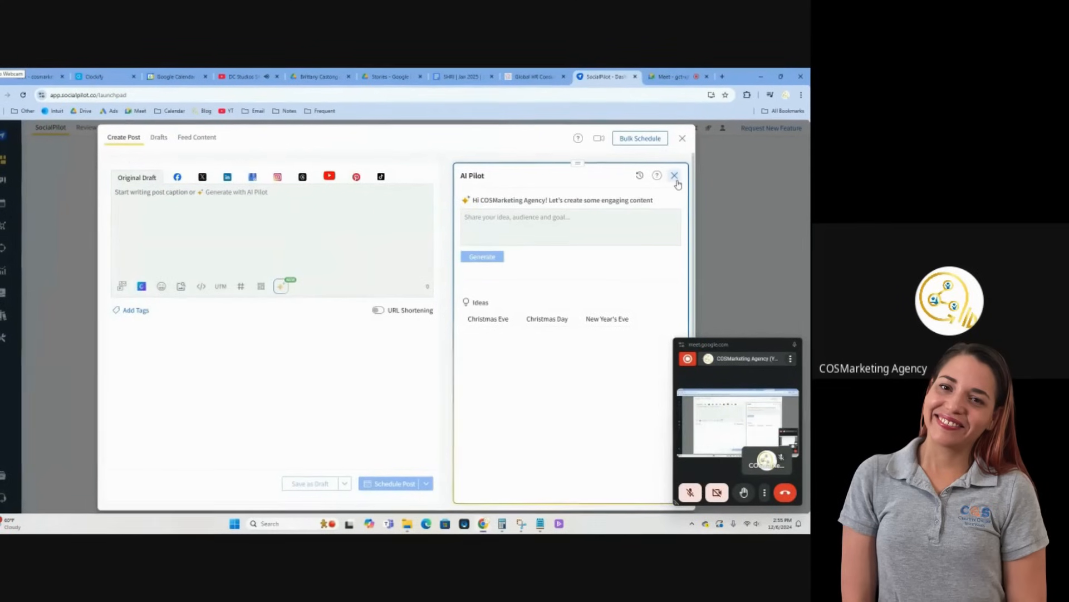
click(678, 172)
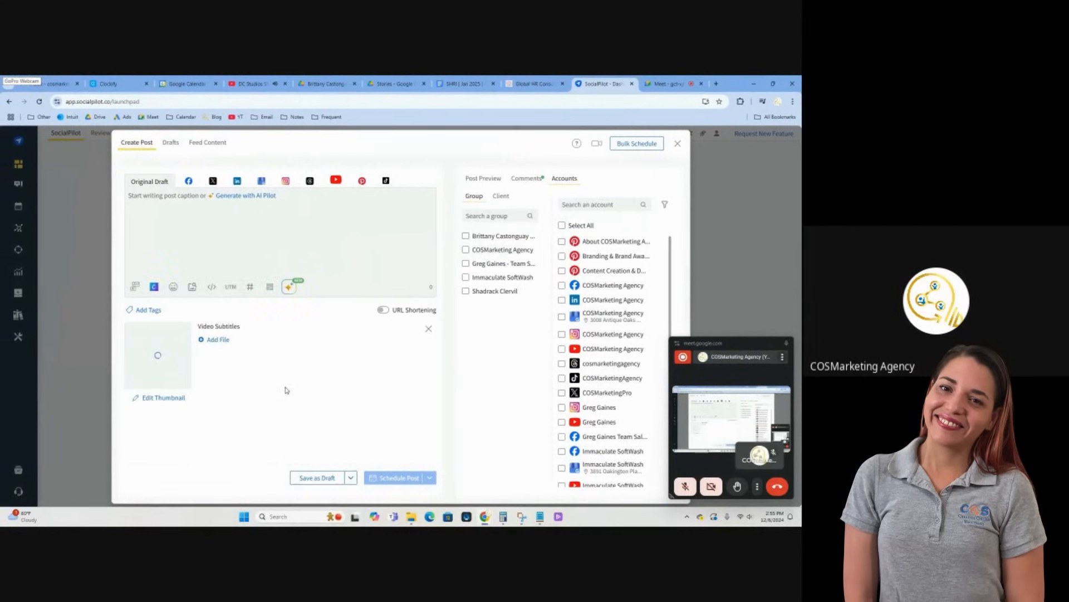
Set the attached video's thumbnail to the frame at 00:04 and save it
click(174, 399)
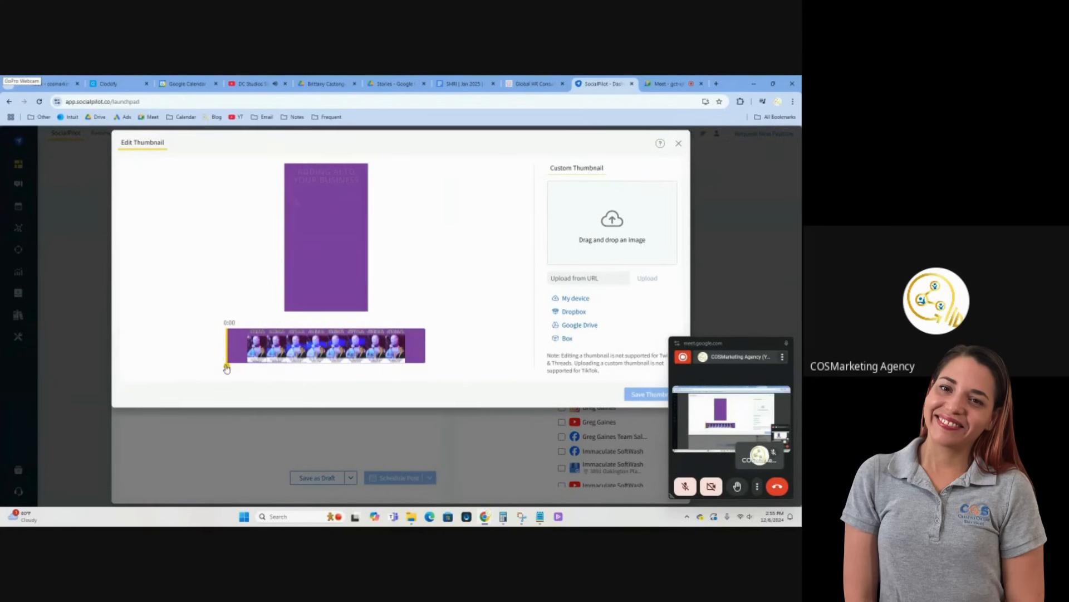
drag(226, 368, 332, 372)
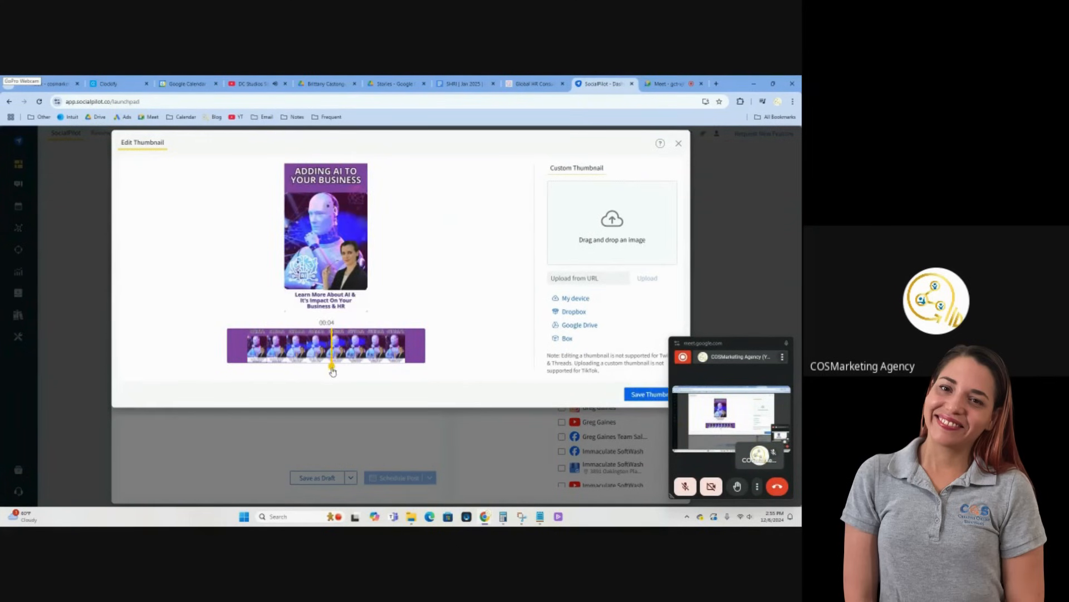
click(638, 395)
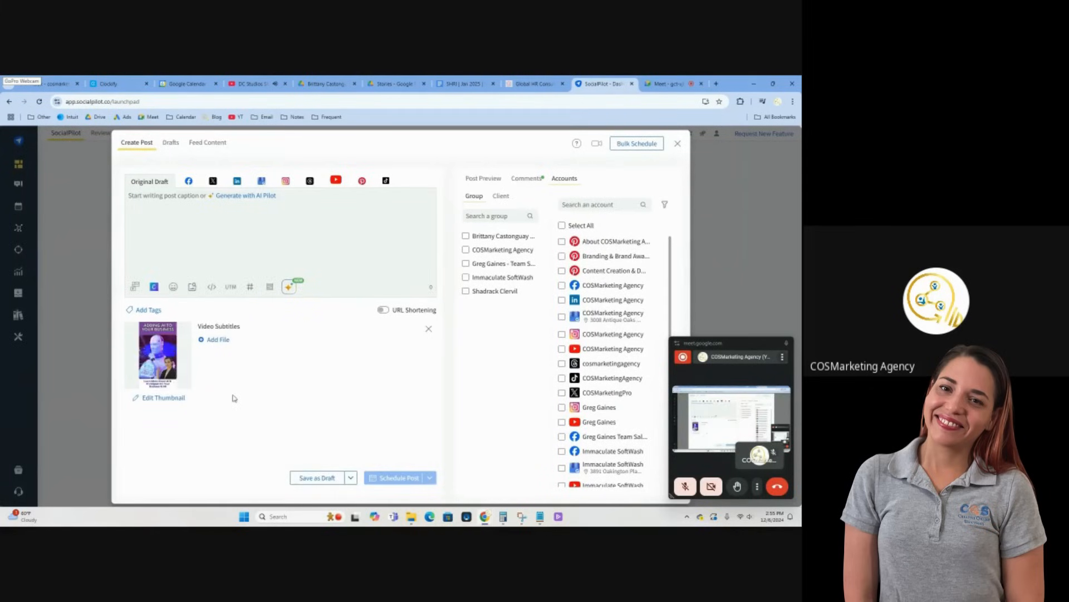
Check Story Post 1's date in the content schedule and schedule the post to the Strategic Human Resources Facebook account for Jan 06, 2025 at 03:00 PM
click(462, 83)
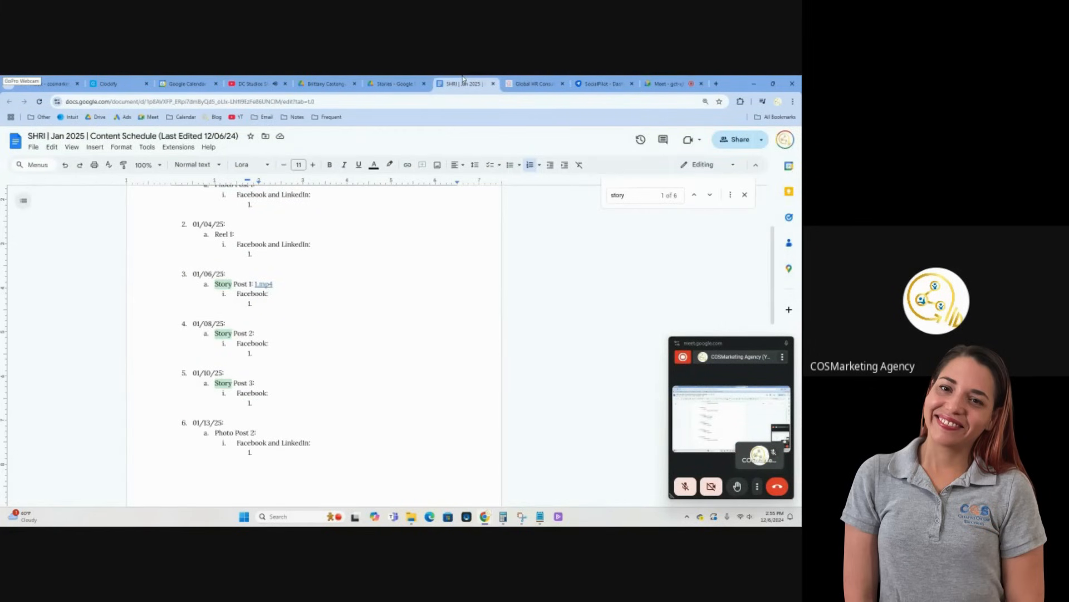
click(607, 83)
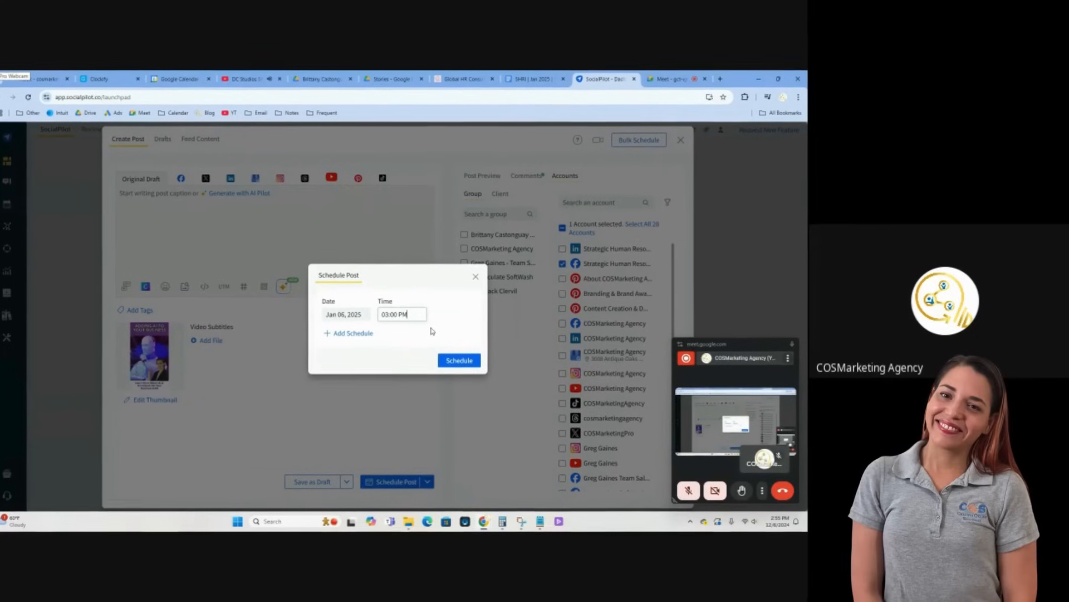
click(448, 365)
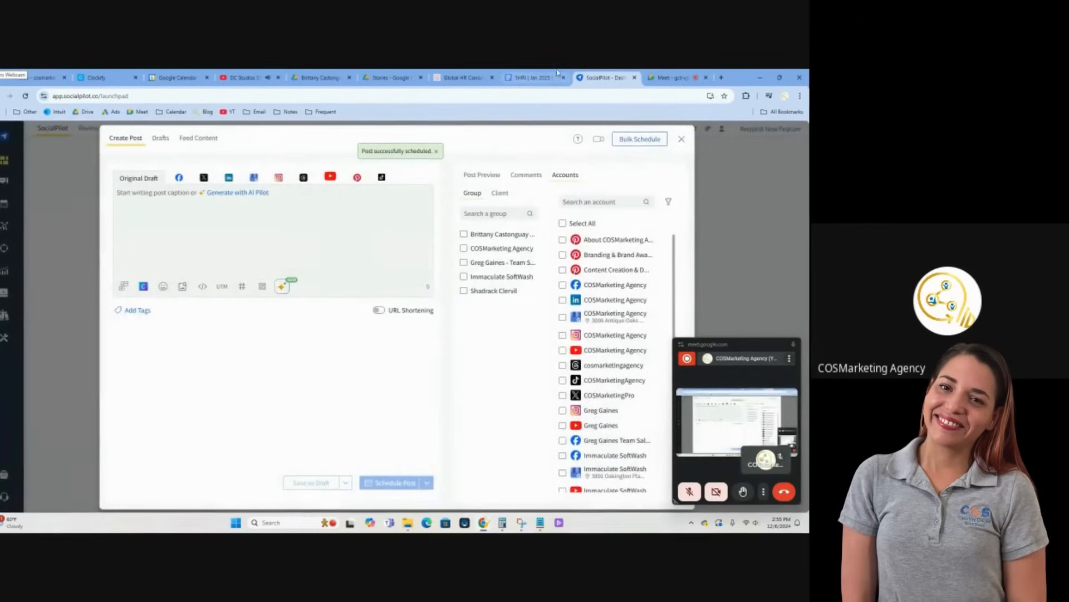
Record "Scheduled on 12/06/24." under the Facebook entry of Story Post 1 in the Google Docs content schedule
click(533, 74)
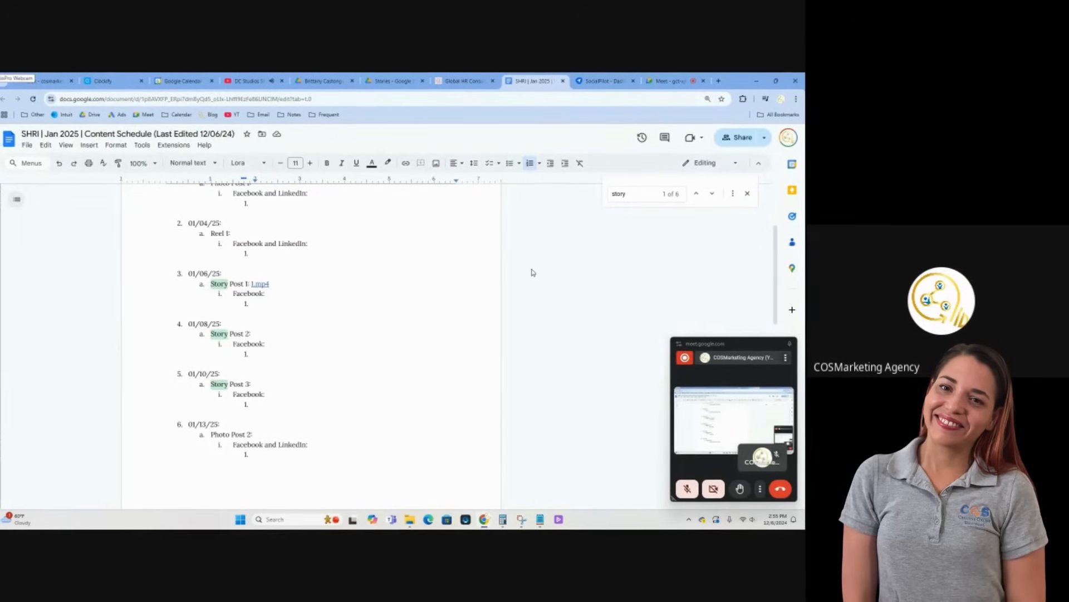
text(Scheduled on 12/06/24.)
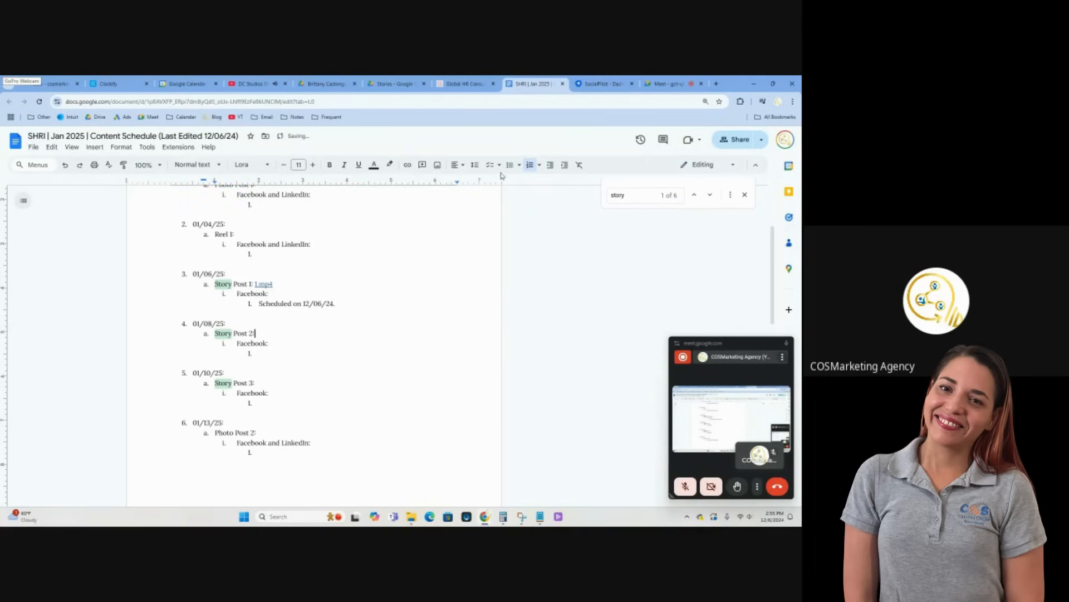
Link 2.mp4 from the Google Drive Stories folder beside Story Post 2 and attach video 2 to a new SocialPilot post
click(408, 80)
key(Escape)
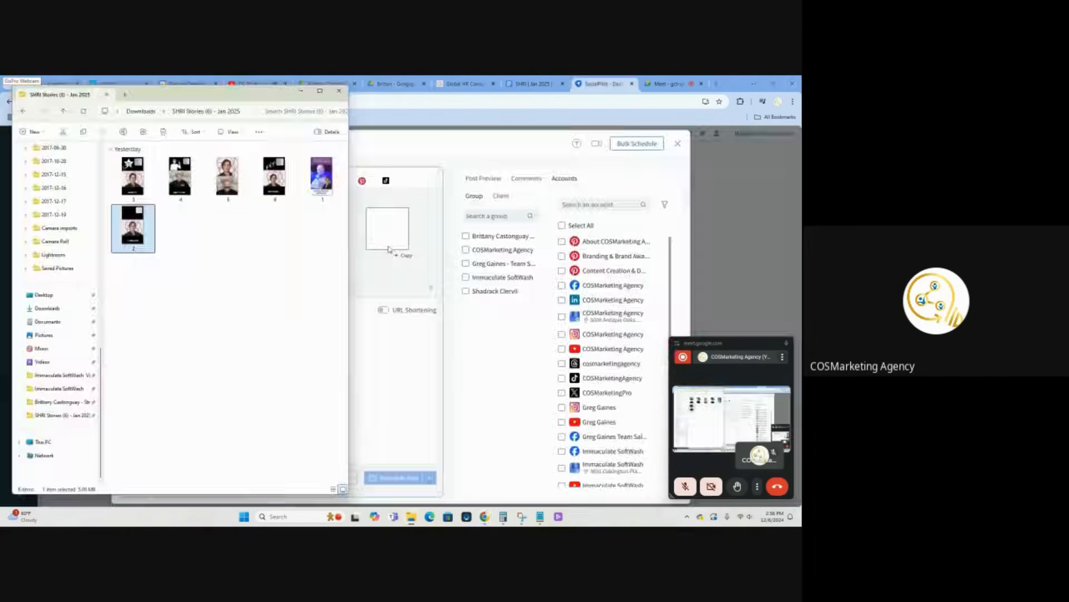
key(Return)
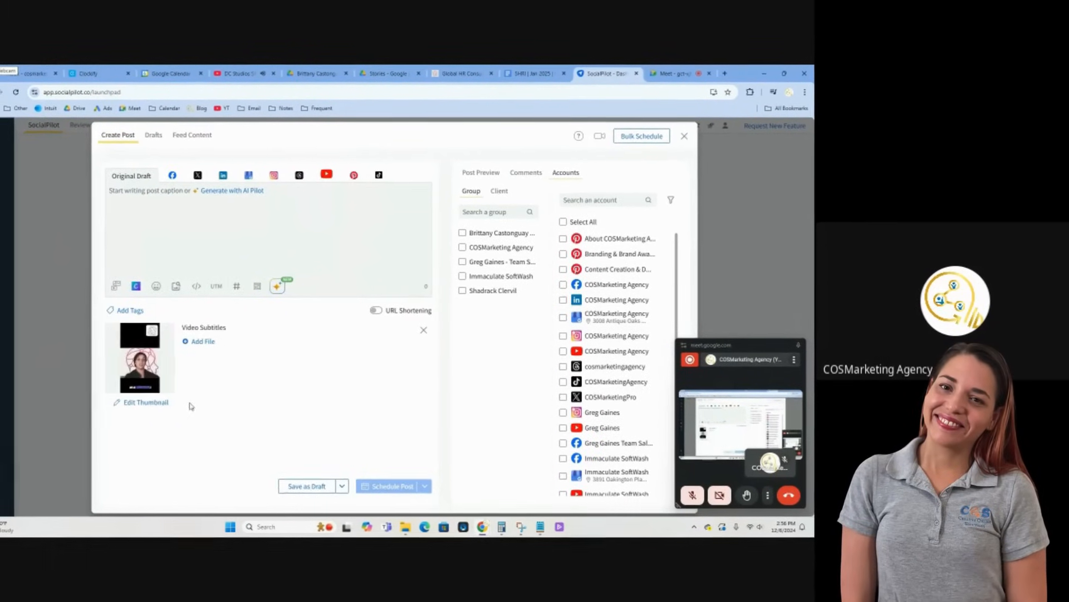
Set the second story video's thumbnail to the frame at 00:01 and save it
click(140, 403)
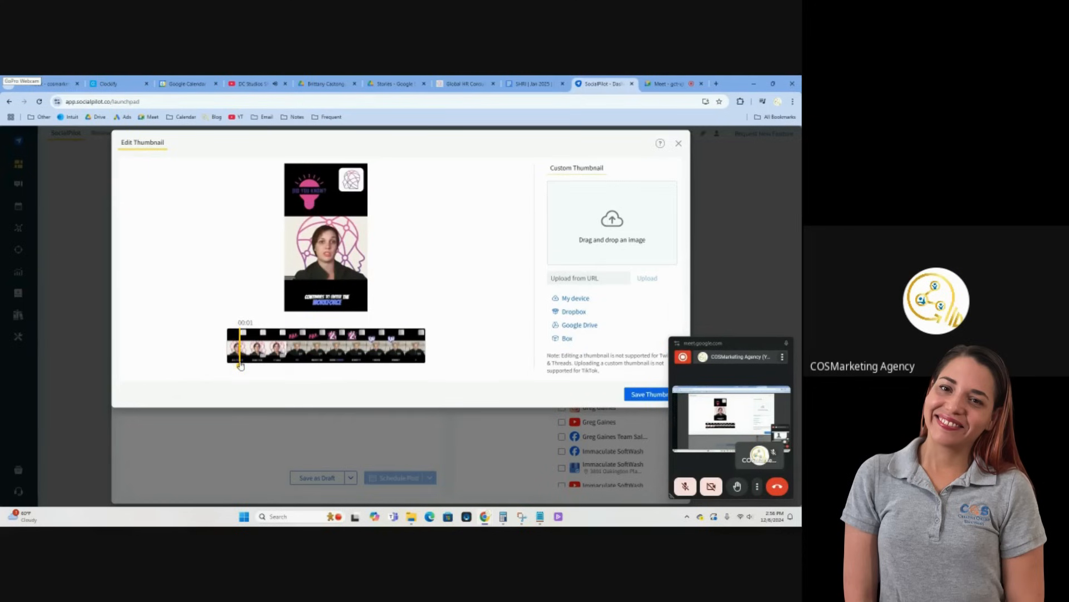
click(636, 394)
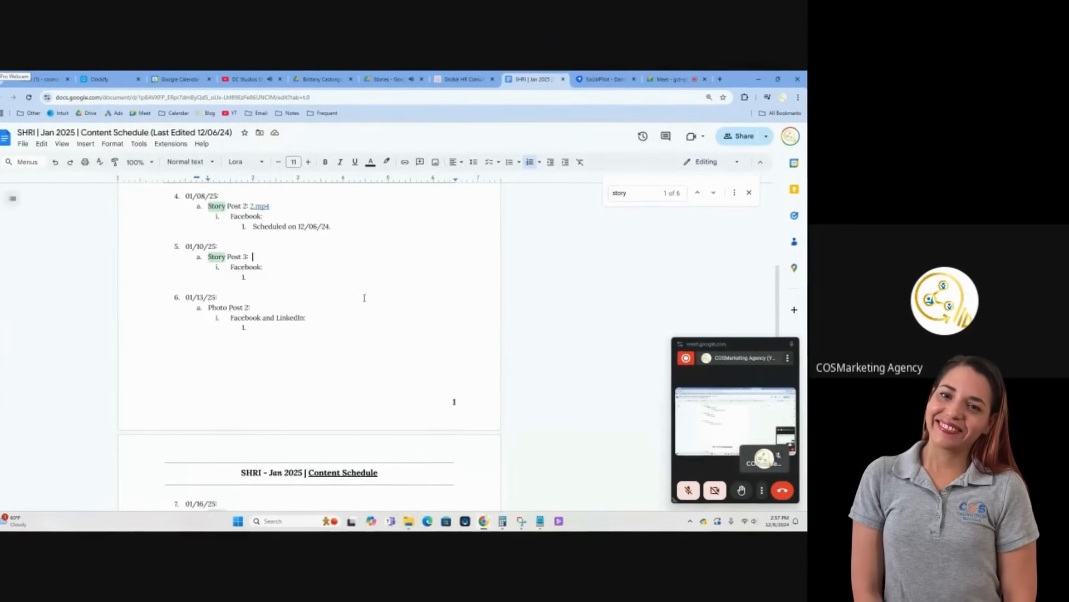
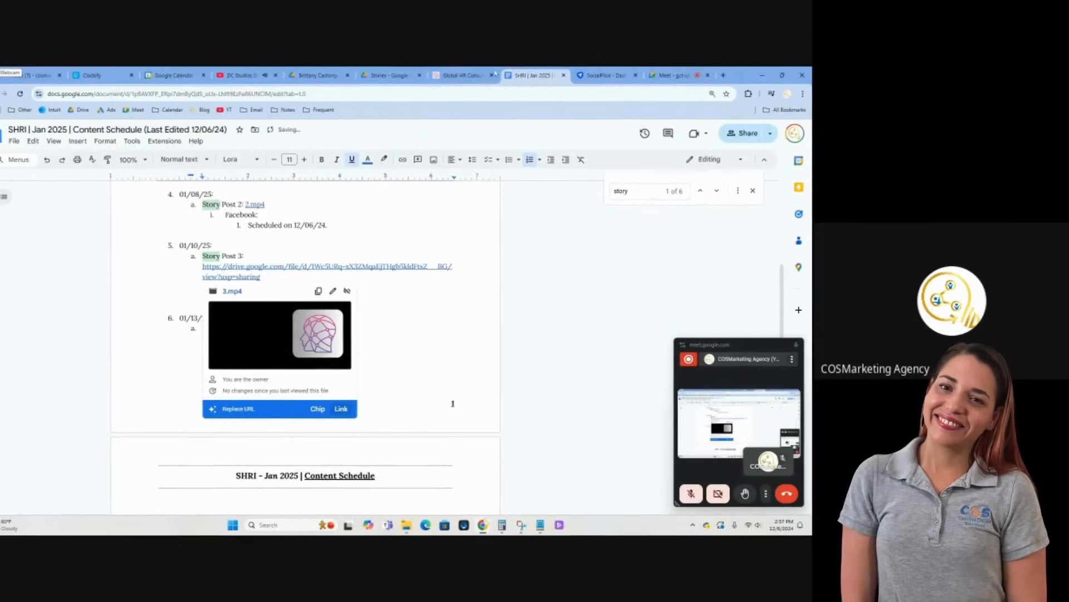
Paste the 3.mp4 link beside Story Post 3 in the content schedule and attach video 3 to a new SocialPilot post
click(606, 73)
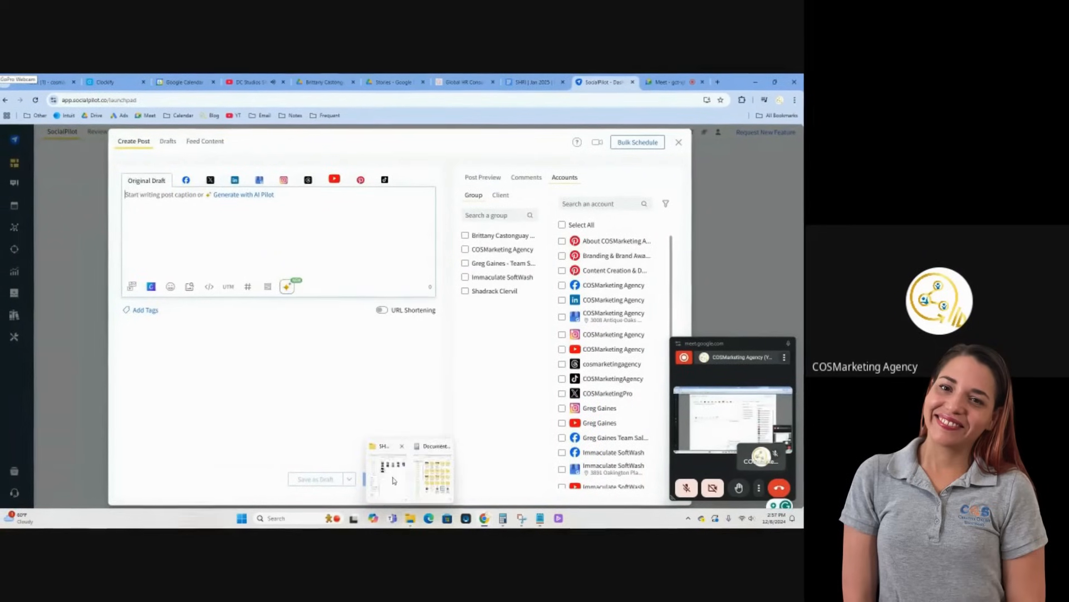
click(409, 520)
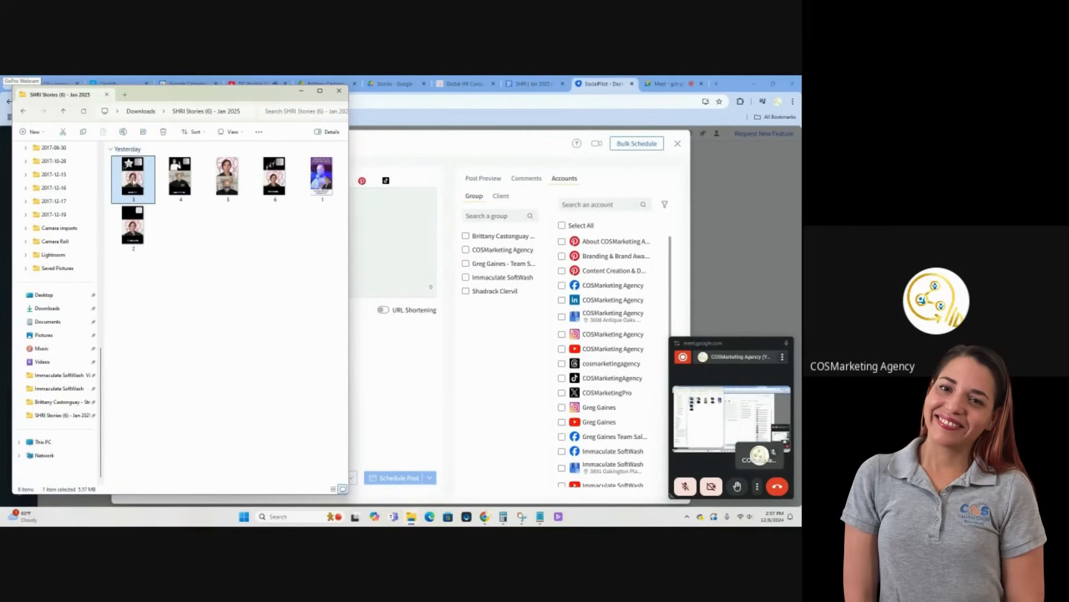
drag(134, 181, 306, 357)
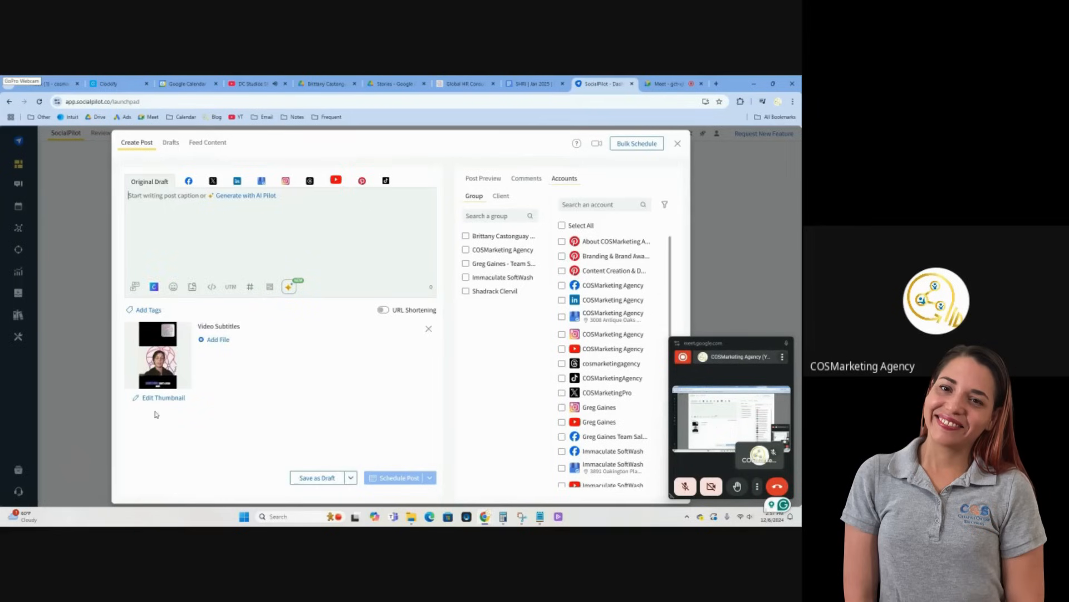
Set the third story video's thumbnail to the frame at 00:15 and save it
click(162, 398)
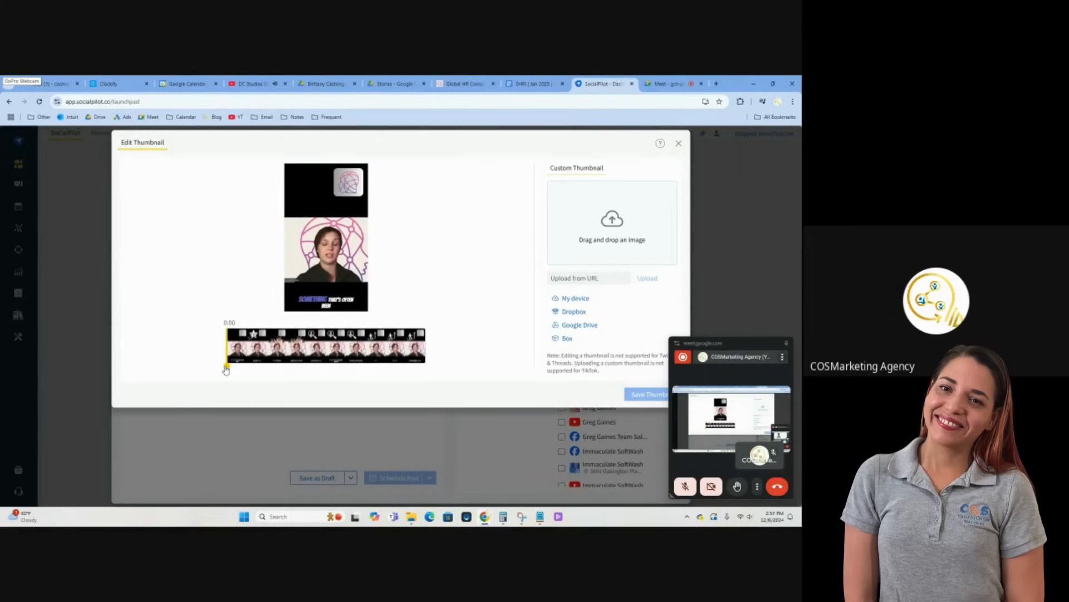
drag(225, 368, 350, 367)
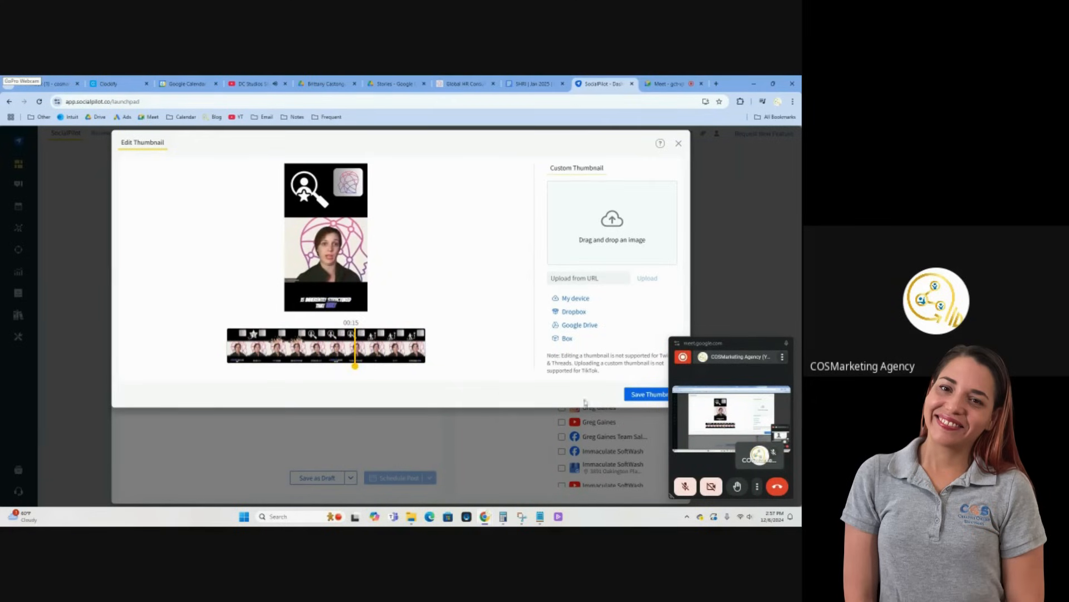
click(646, 394)
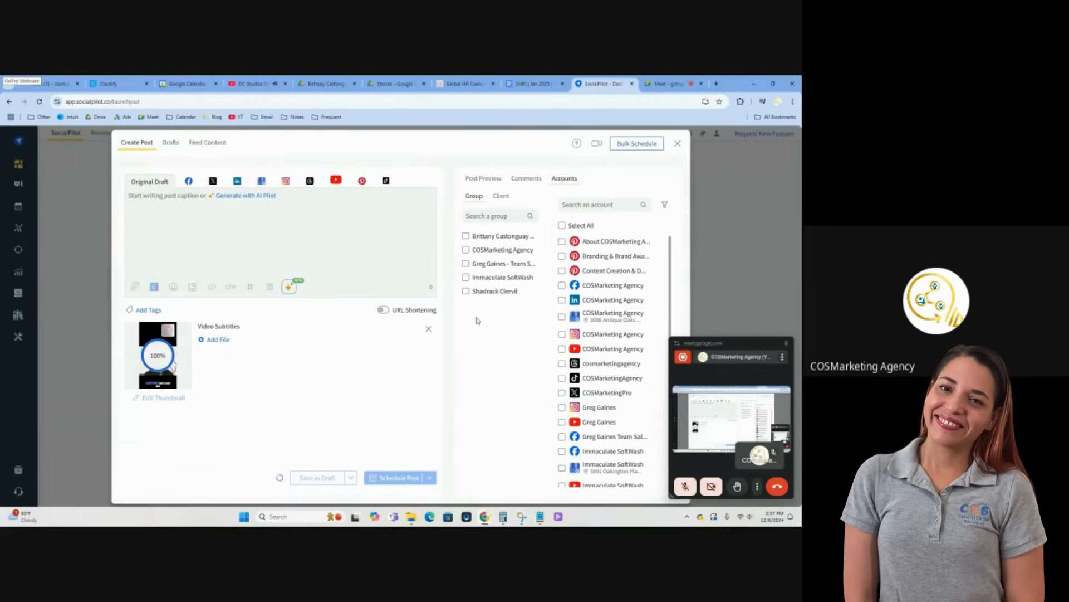
Schedule the video as a Facebook story on the Strategic Human Resources account for Jan 10, 2025 at 05:00 PM
click(466, 237)
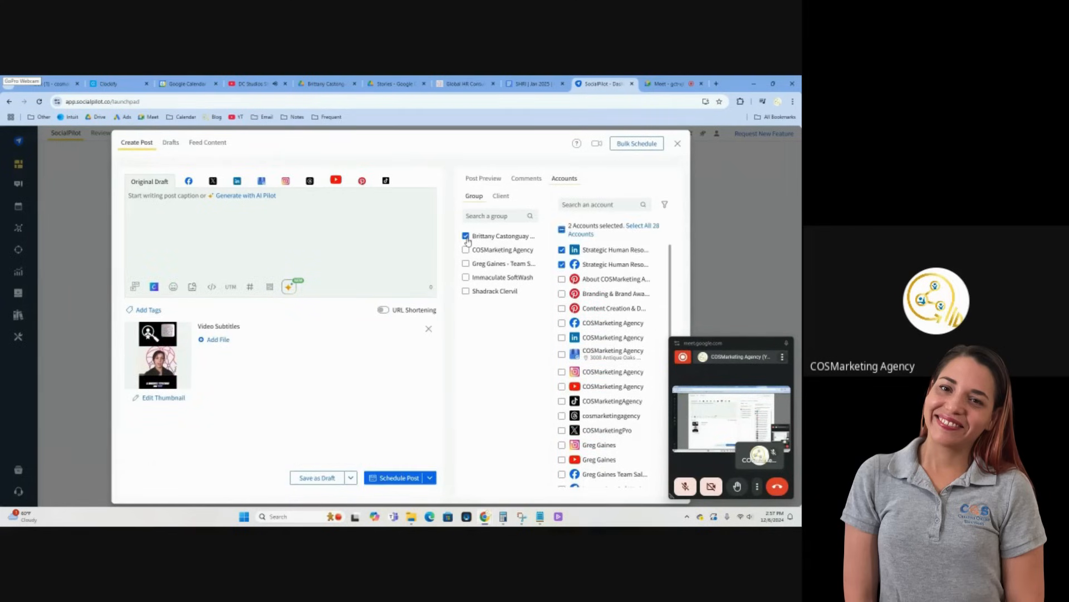
click(191, 180)
click(157, 200)
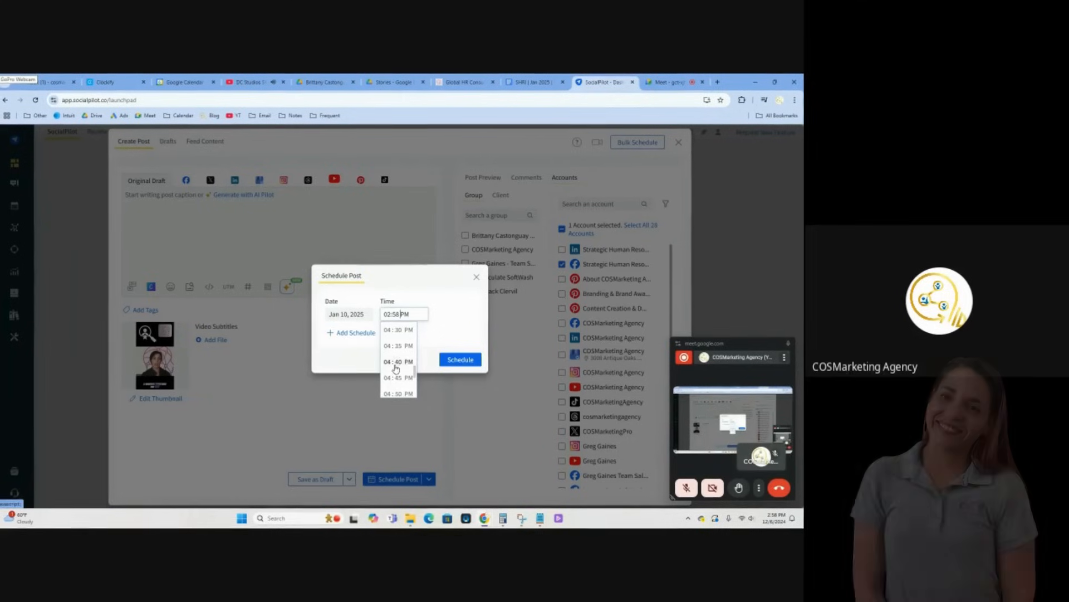
scroll(397, 368, down, 2)
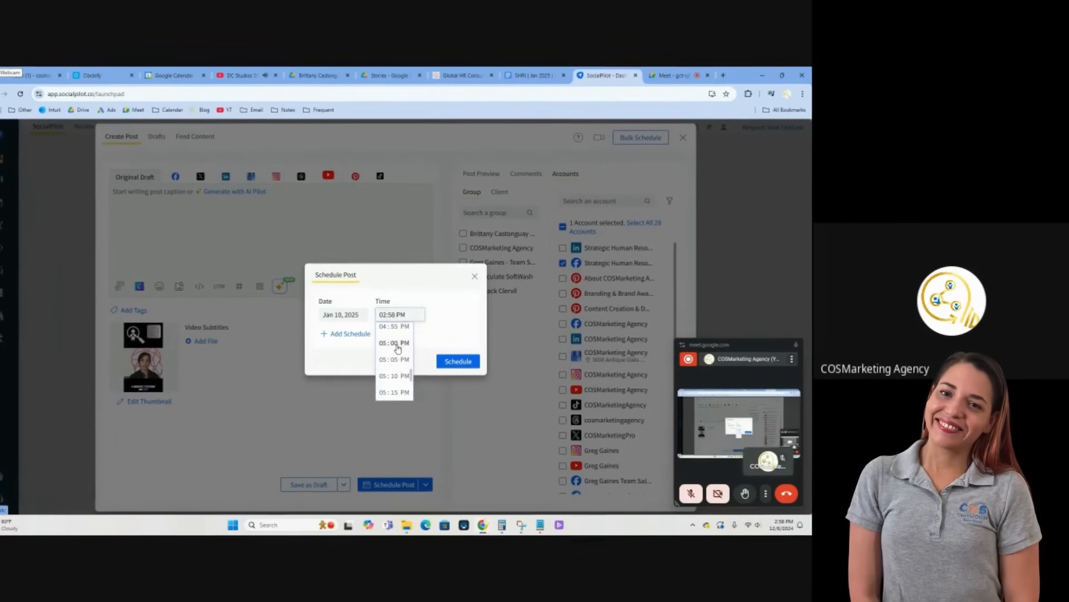
click(397, 362)
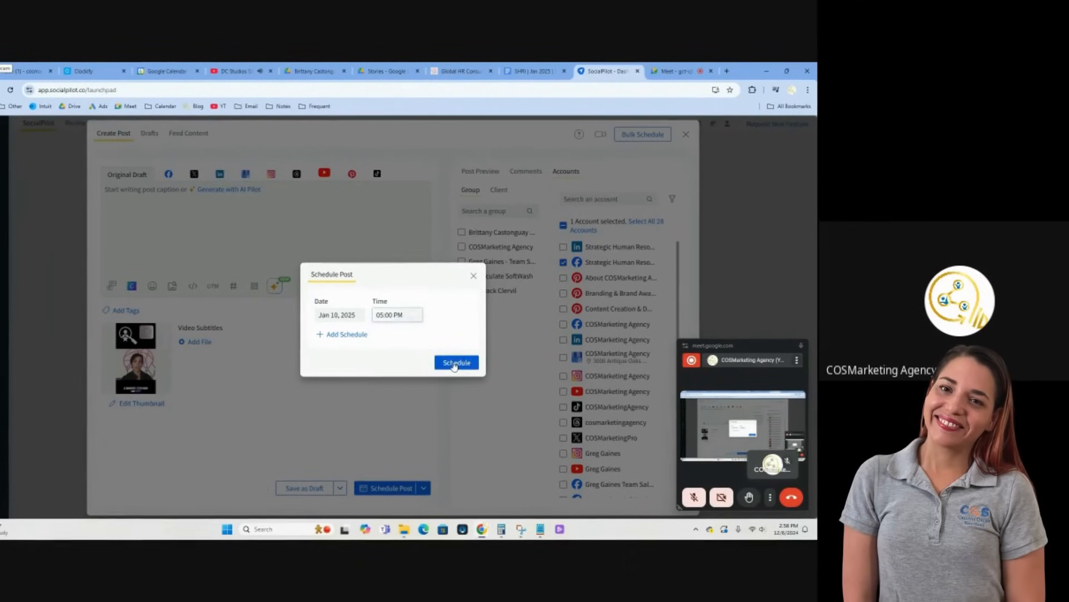
click(454, 362)
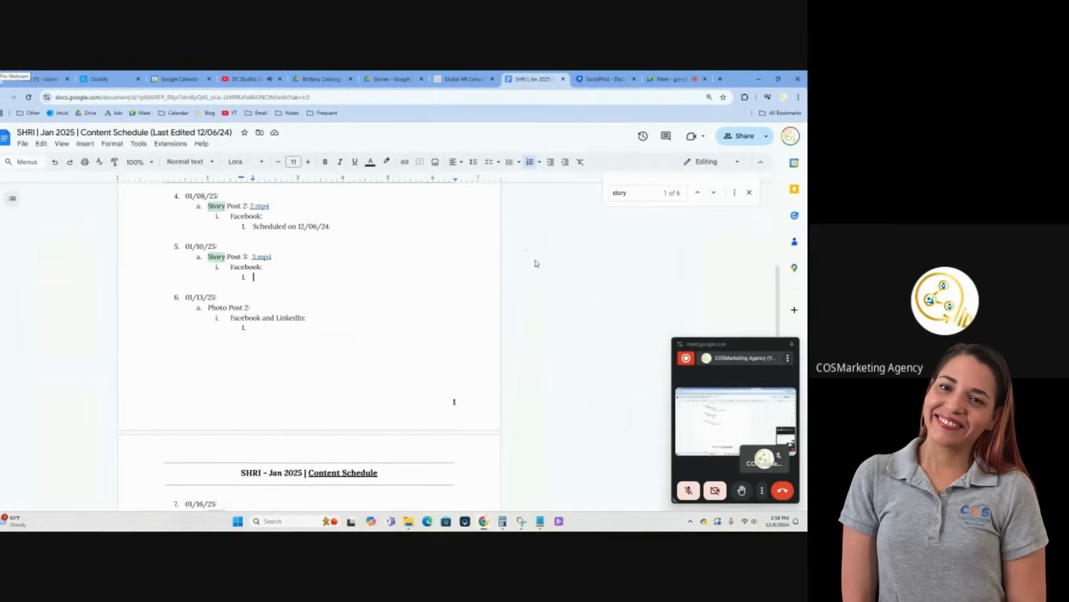
Record "Scheduled on 12/06/24." under Story Post 3's Facebook entry in the Google Docs schedule and go to the Drive Stories folder for Story Post 4
text(Sche)
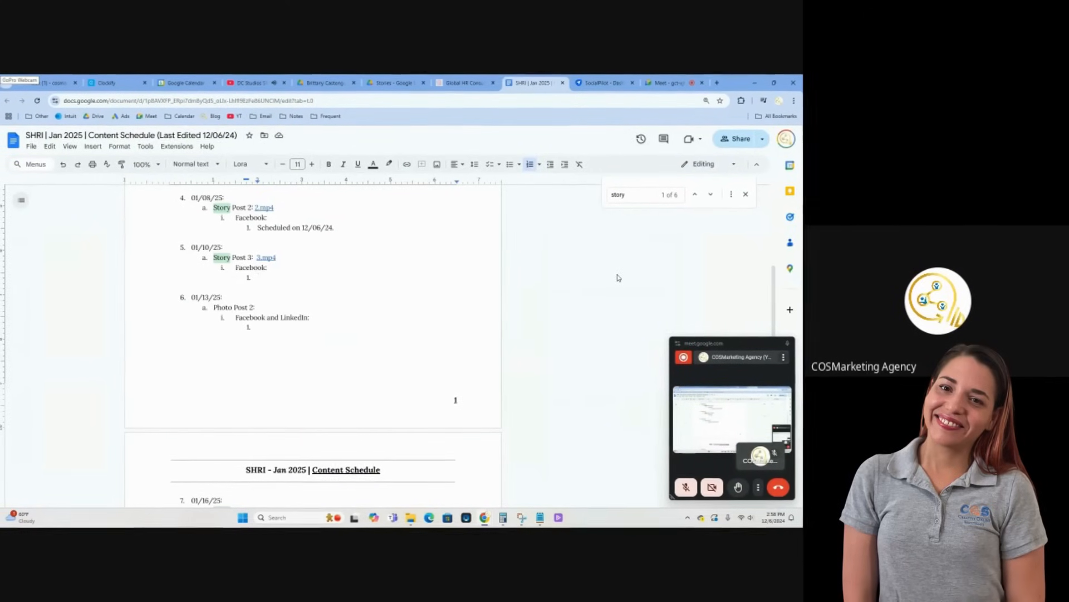
text(duled on 12/06/24.)
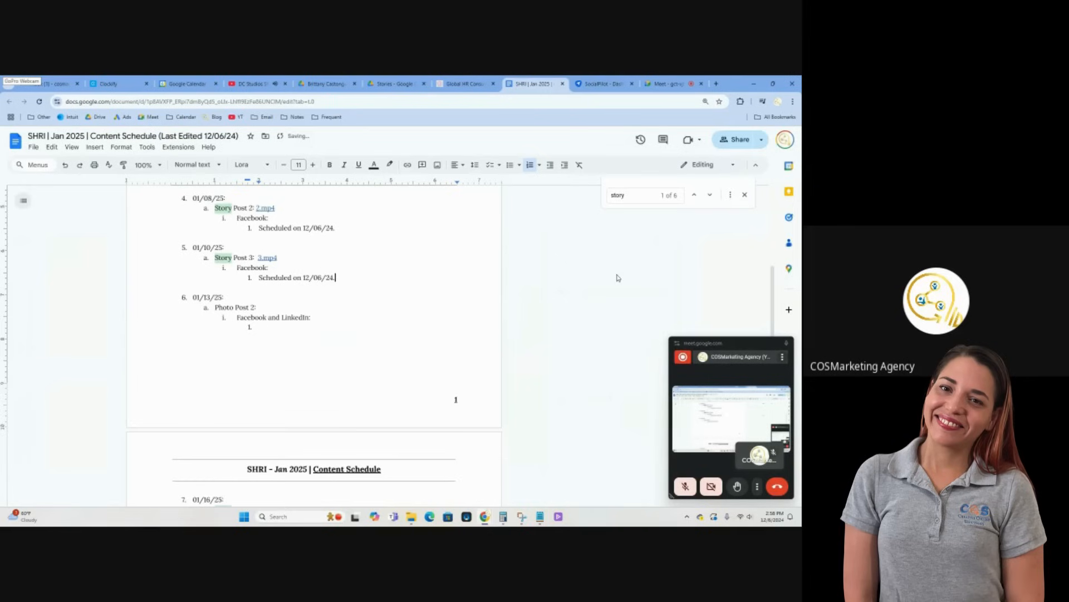
scroll(324, 288, down, 5)
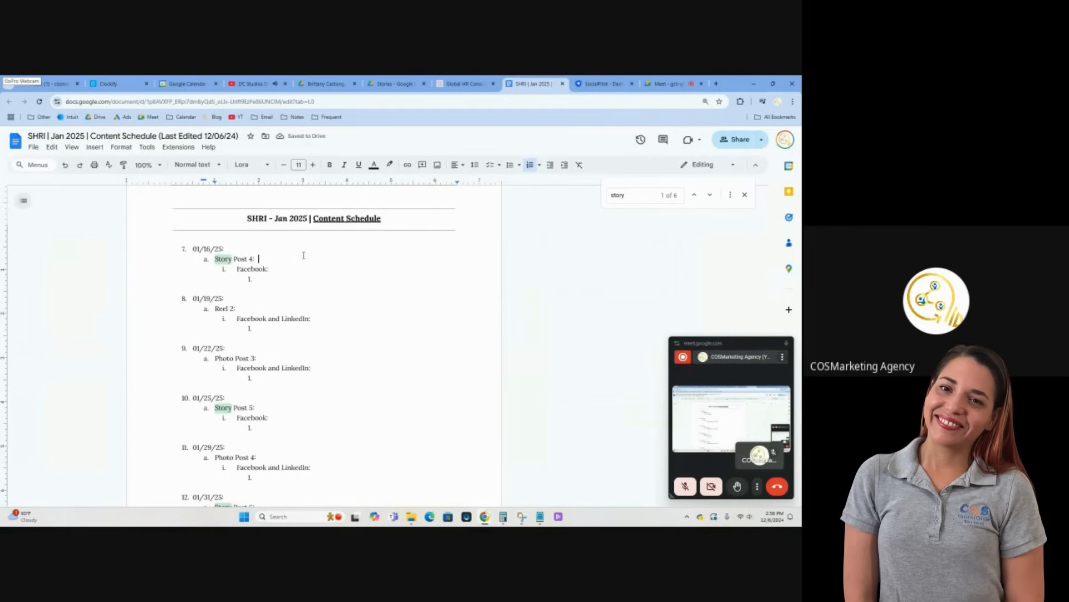
click(420, 78)
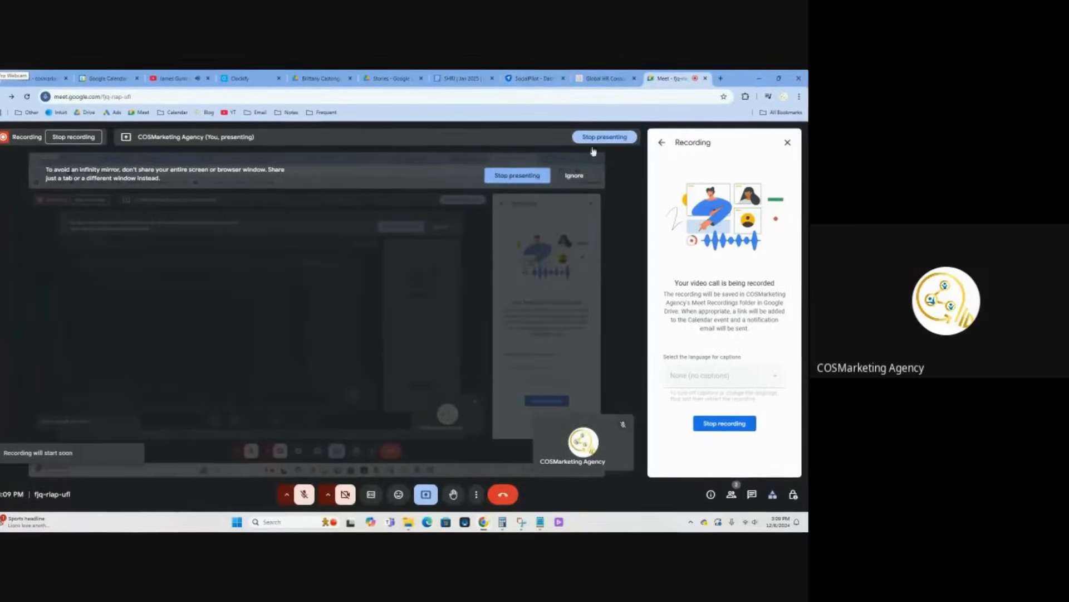
Open the SHRI Jan 2025 Reels folder in File Explorer and open the Tips for Reducing Burnout file's name for editing
click(533, 81)
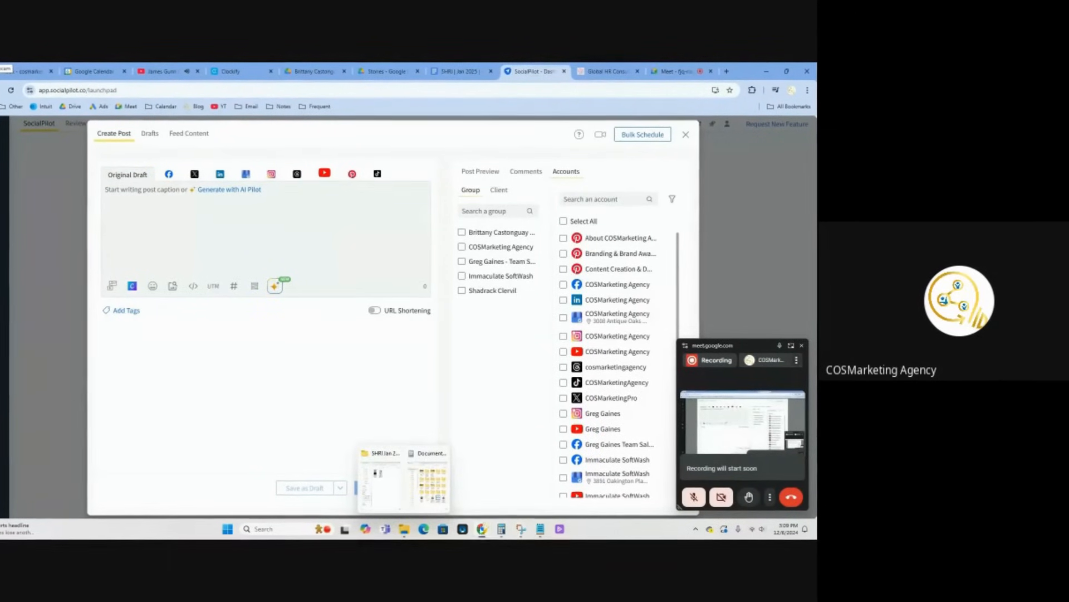
mouse_move(540, 534)
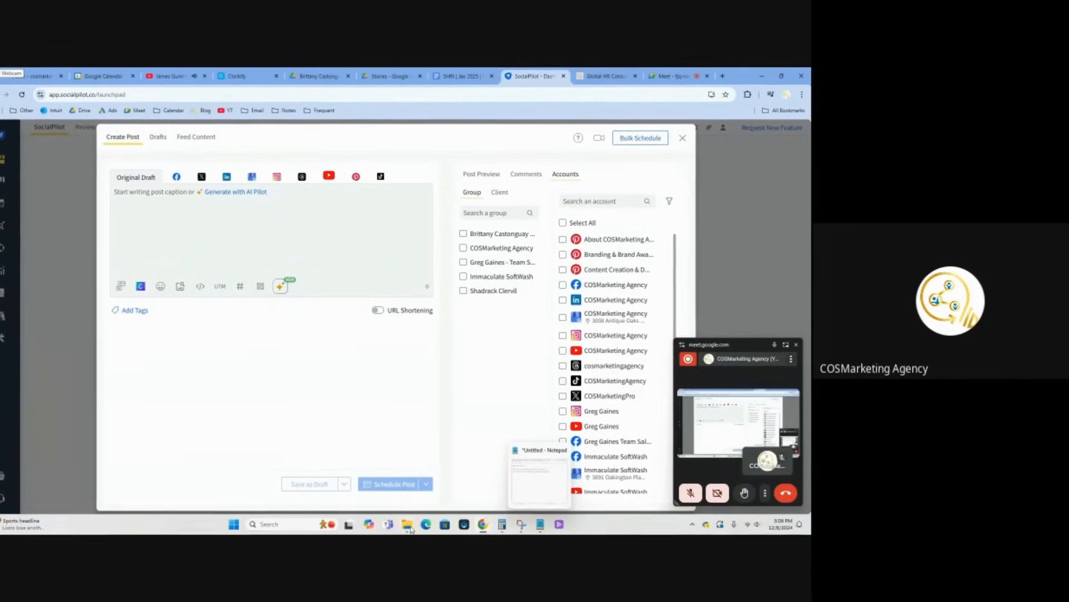
click(404, 529)
right_click(173, 212)
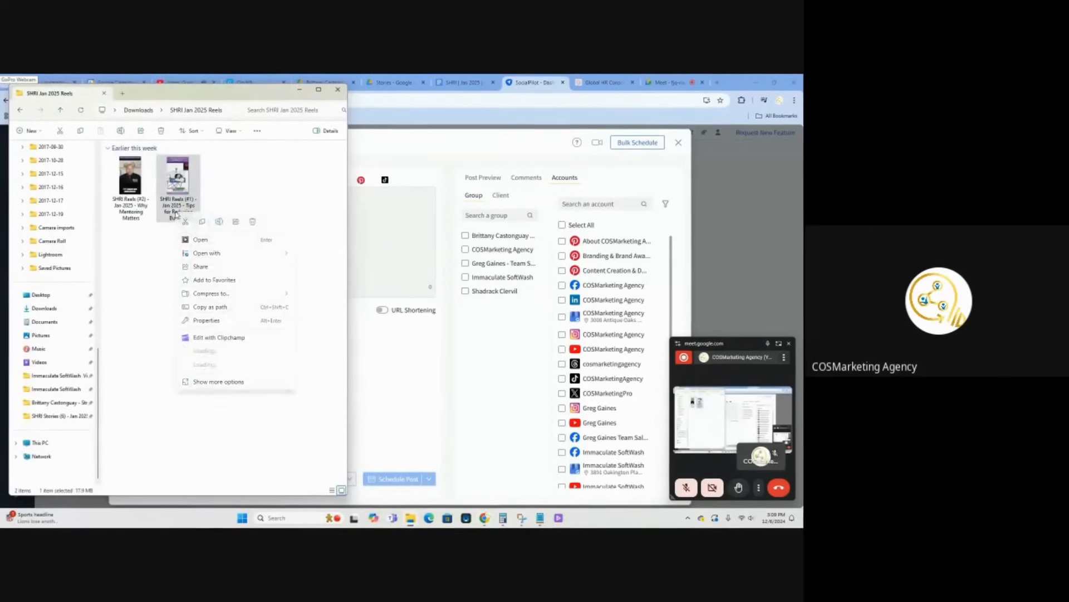
click(220, 222)
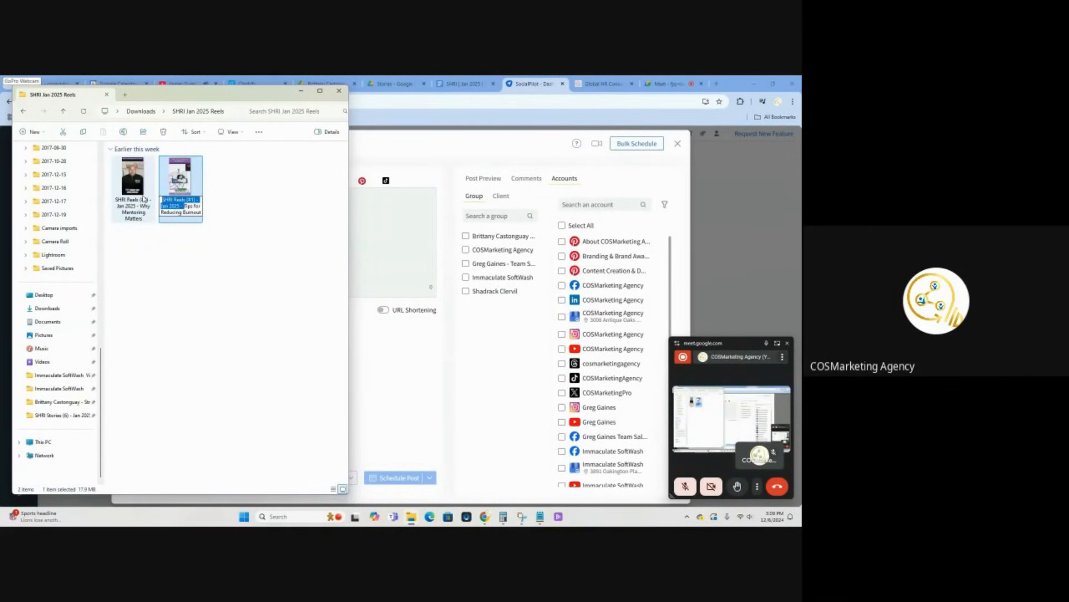
Place the cursor beside Reel 1 in the content schedule and open the Tips for Reducing Burnout video from the Google Drive Reels folder
scroll(466, 291, up, 7)
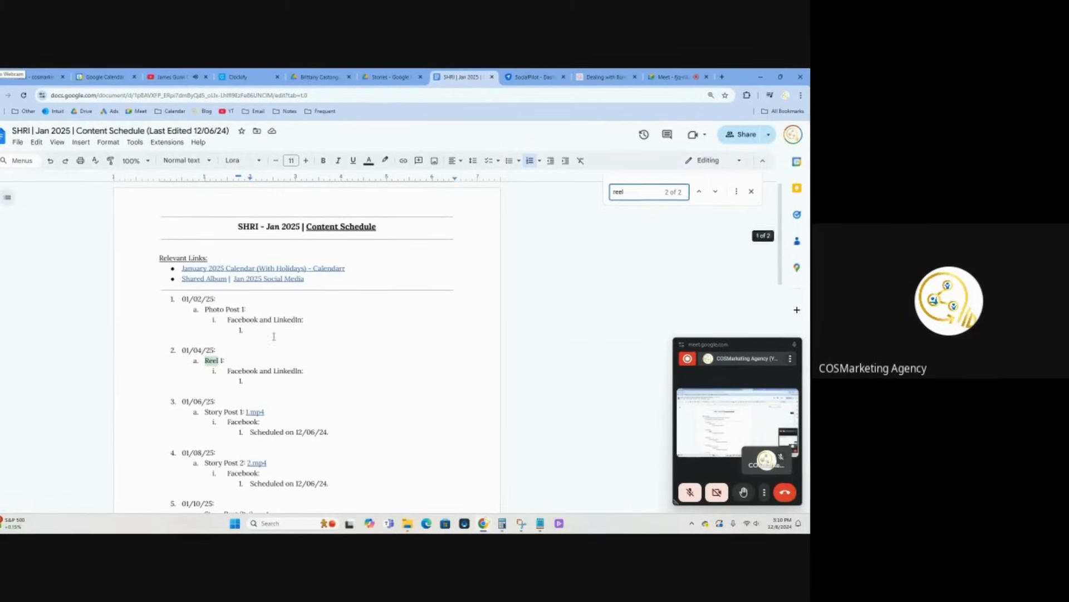
click(246, 360)
click(369, 72)
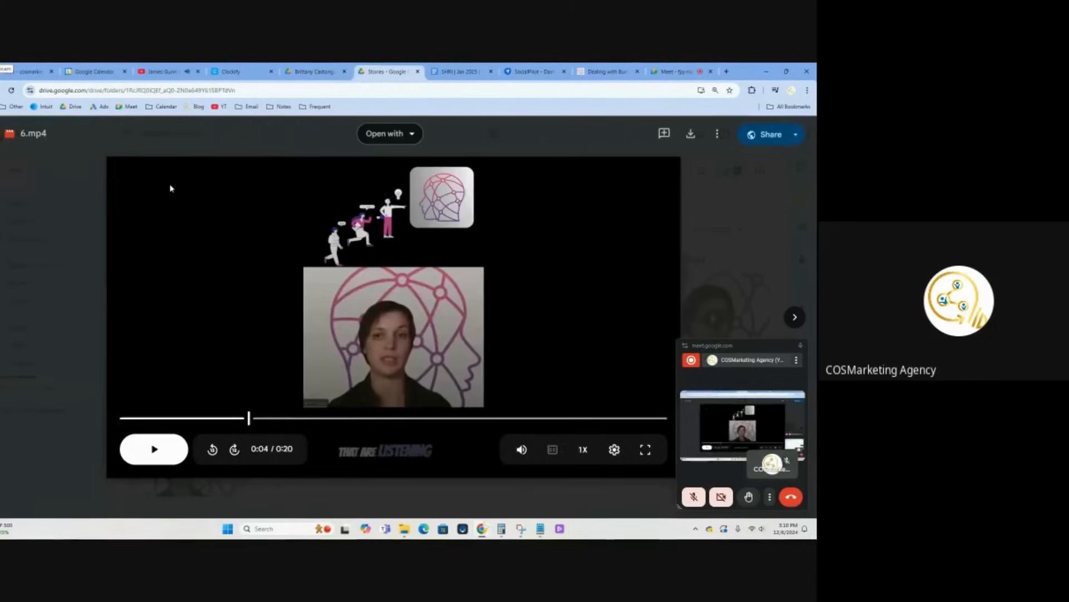
click(3, 98)
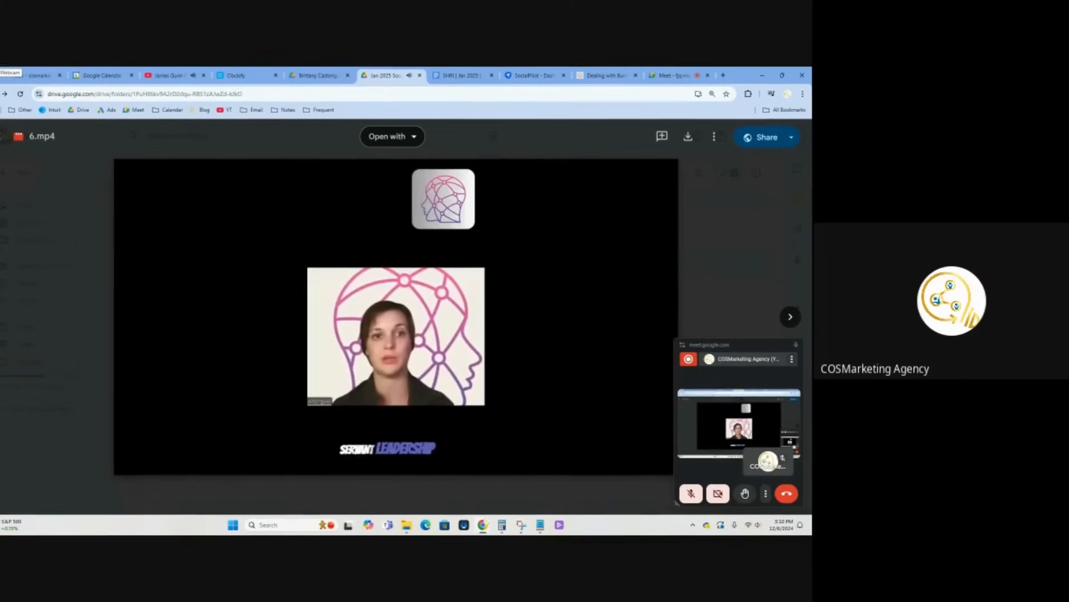
click(10, 140)
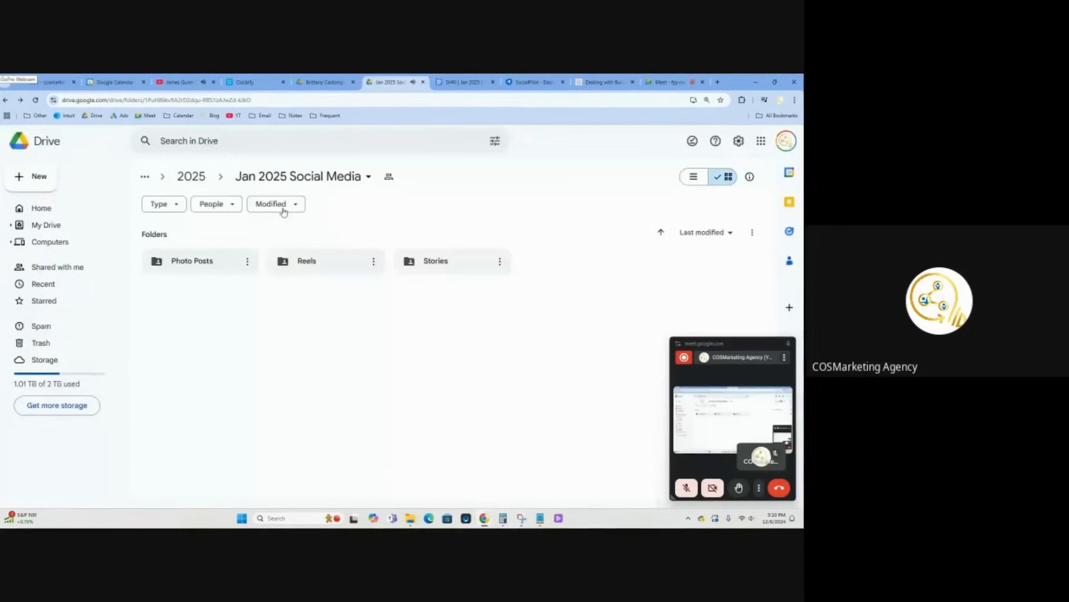
double_click(311, 262)
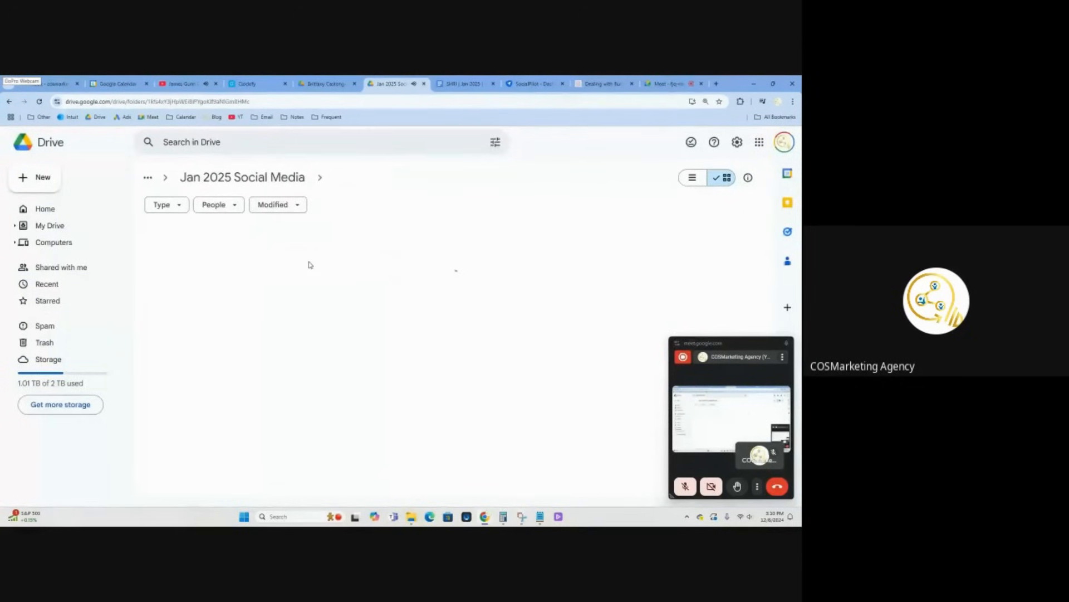
double_click(203, 312)
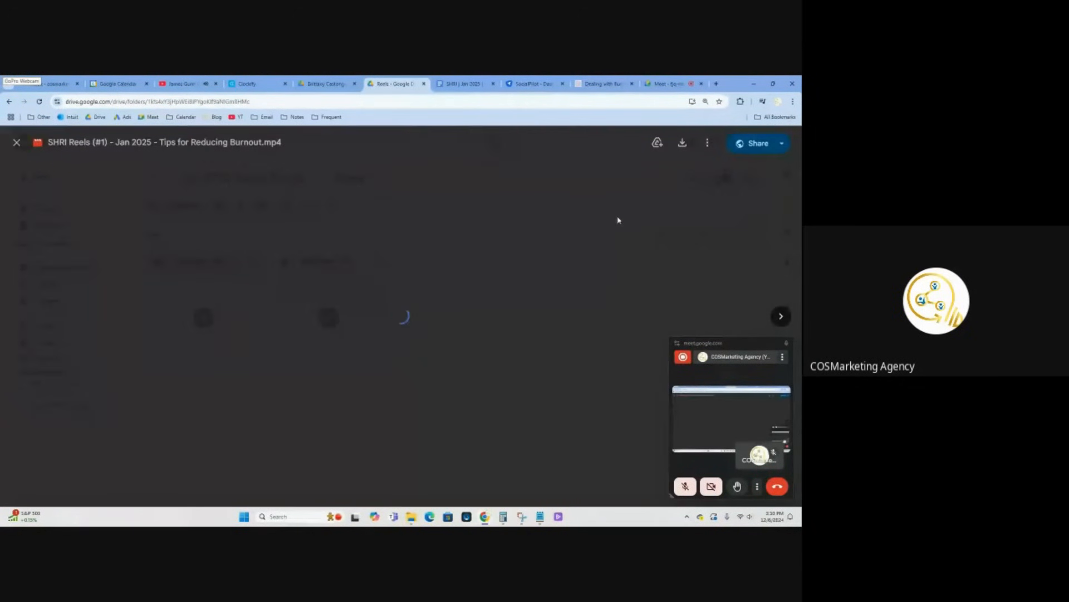
Share the Tips for Reducing Burnout reel with anyone with the link as Editor, copy its link and pause the preview
click(748, 145)
click(312, 395)
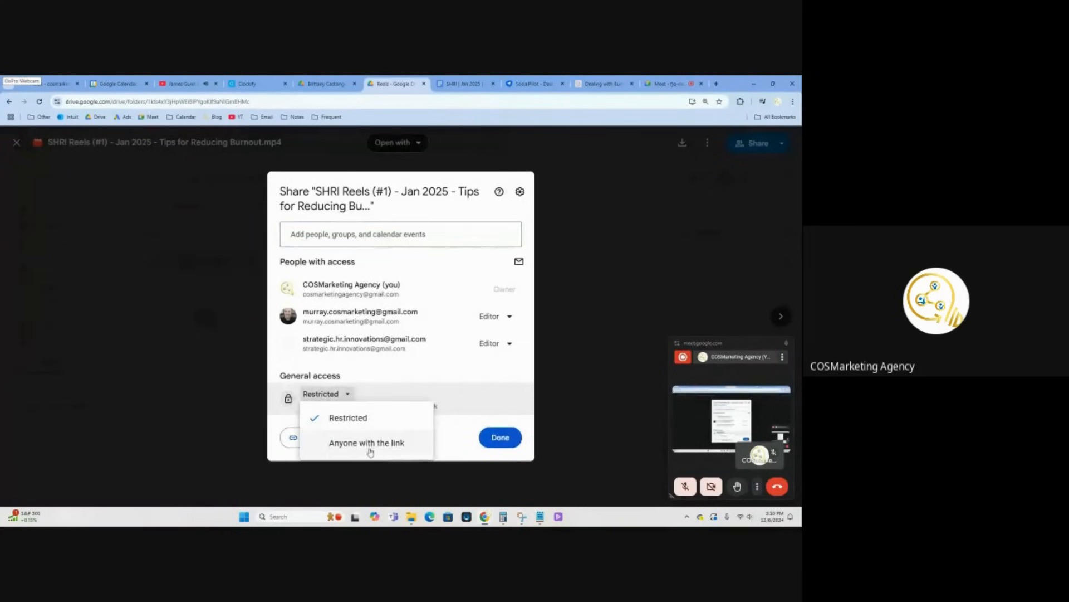
click(366, 444)
click(500, 383)
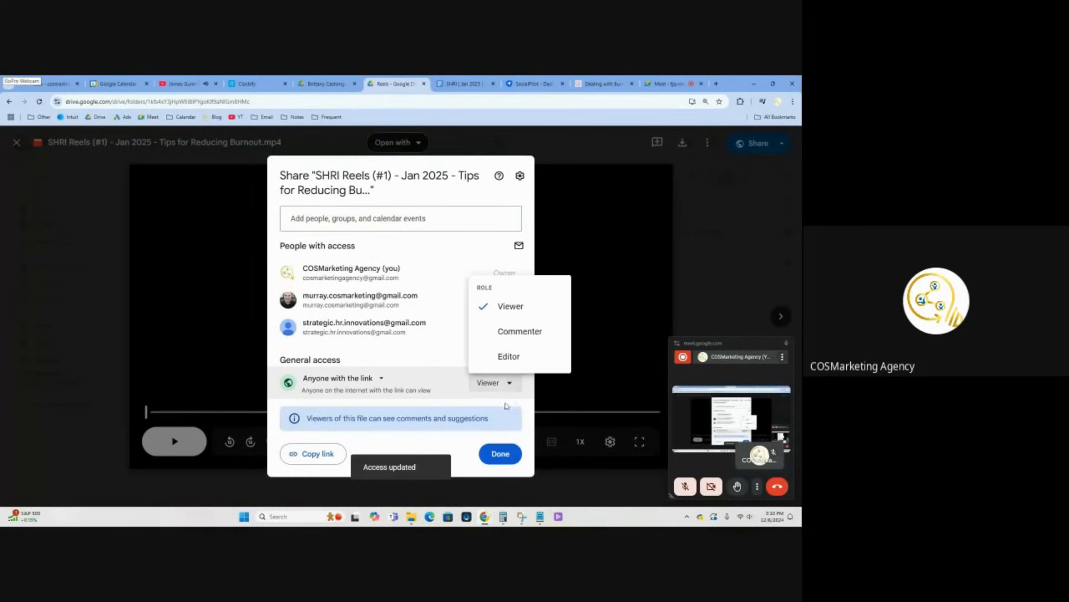
click(505, 358)
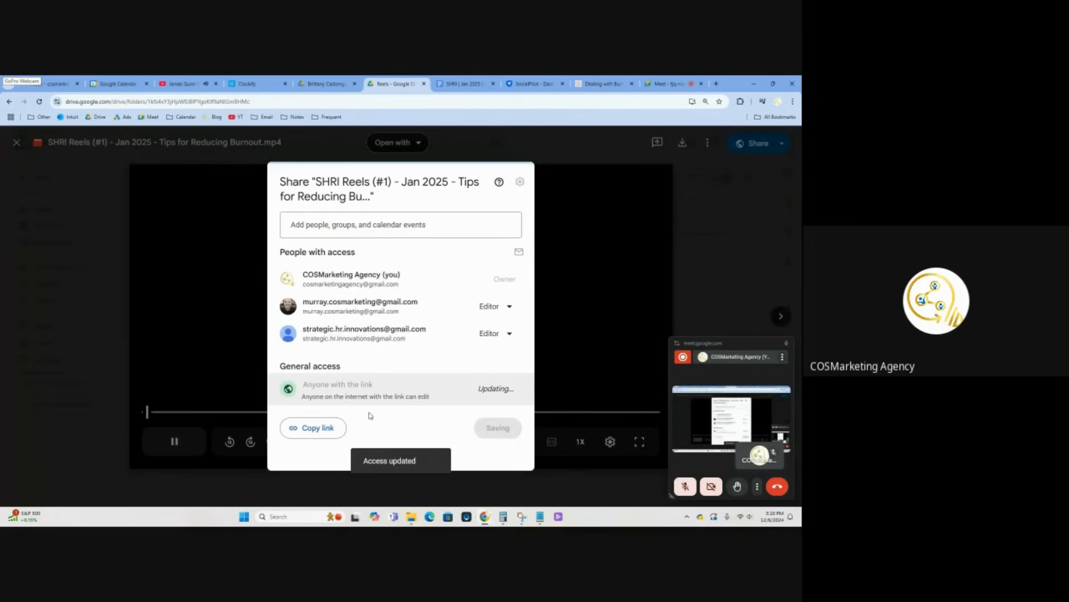
click(290, 432)
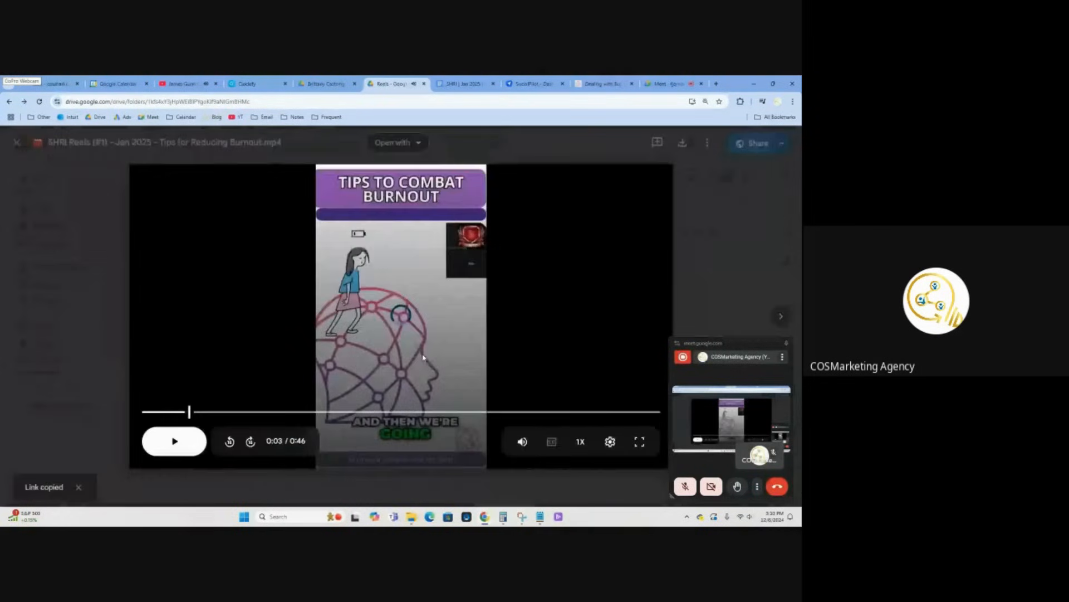
click(451, 356)
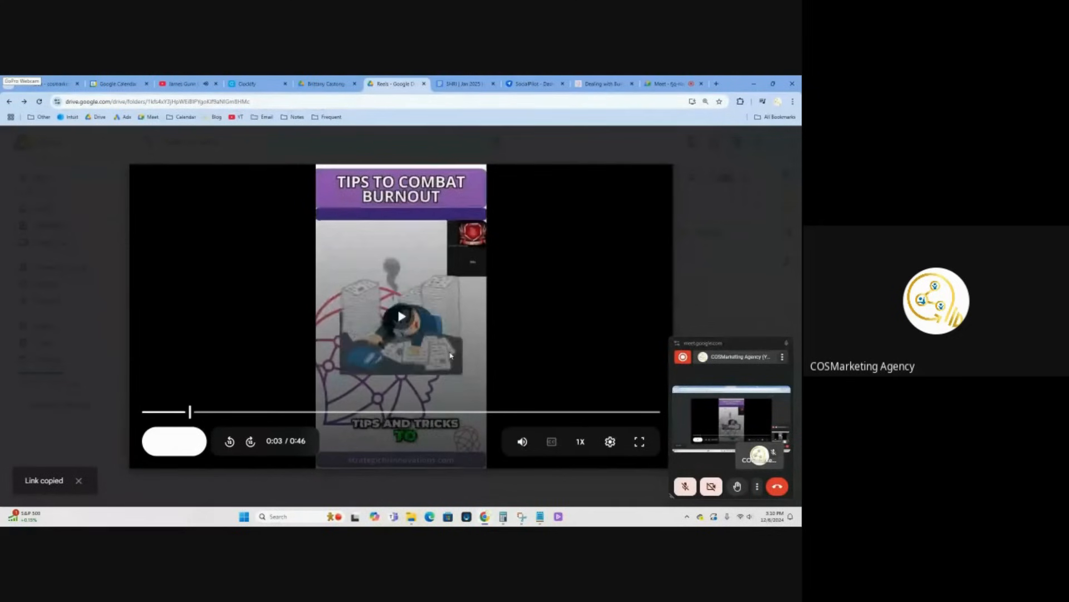
click(451, 355)
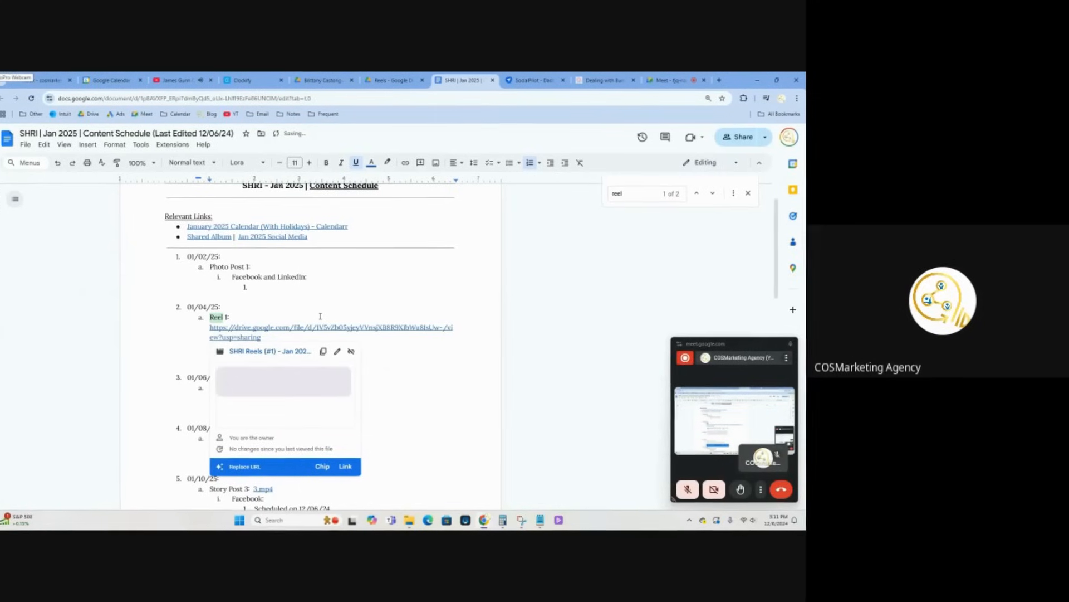
Link the reel beside Reel 1 in the content schedule and shorten the link text to "Tips for Reducing Burnout.mp4"
key(BackSpace)
key(BackSpace)
key(BackSpace)
key(BackSpace)
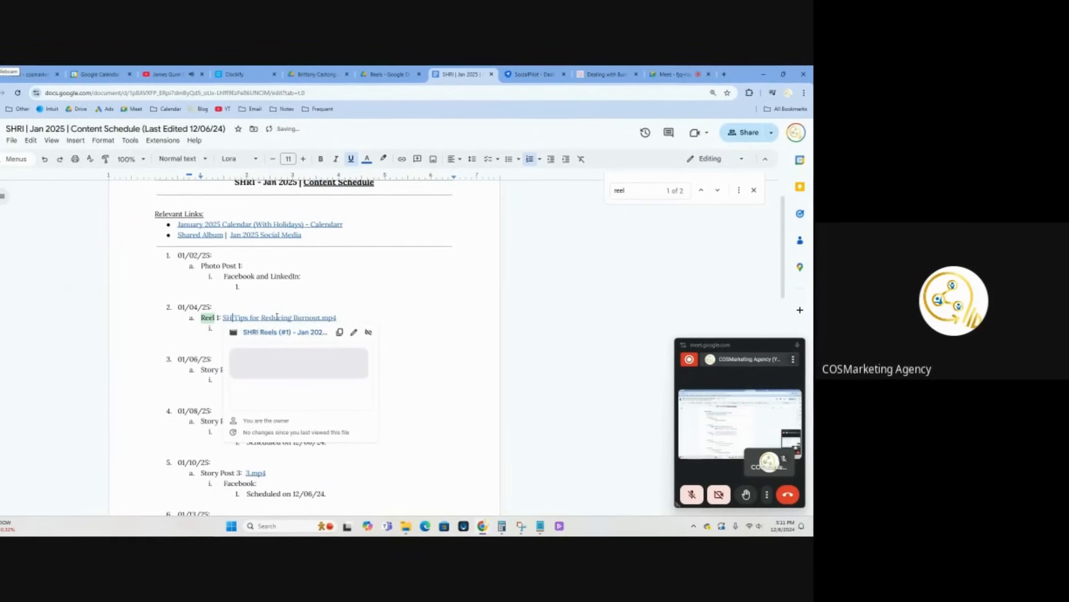
key(BackSpace)
key(BackSpace)
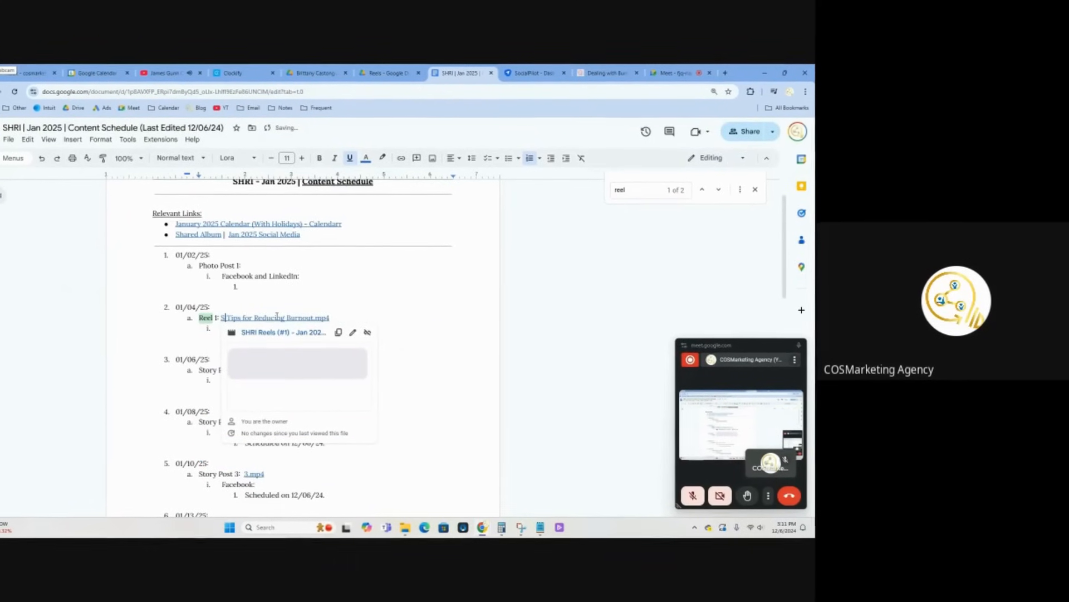
click(284, 305)
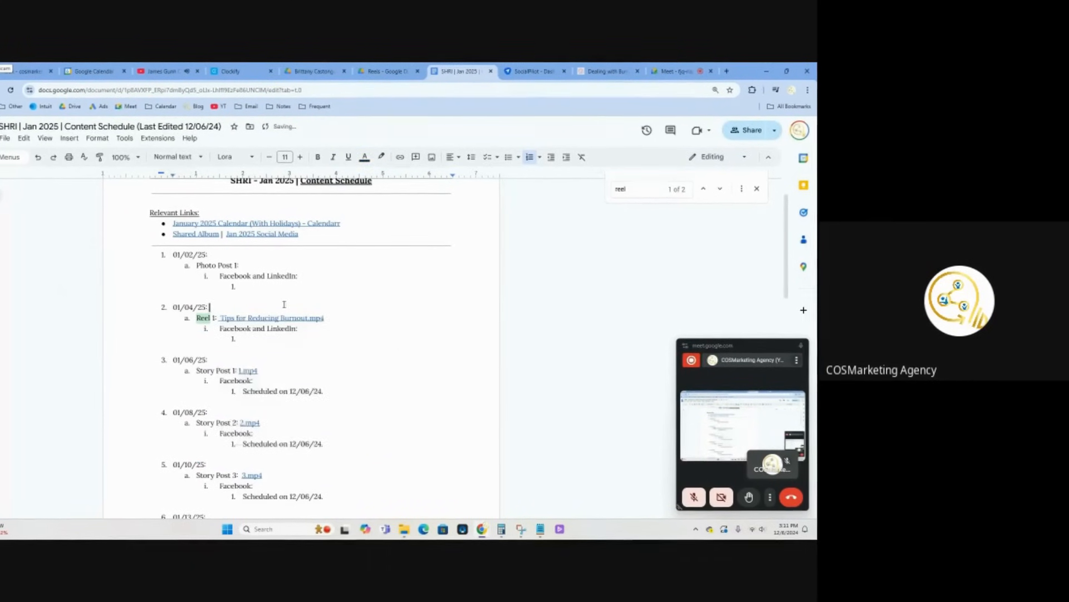
click(223, 317)
click(307, 305)
click(282, 337)
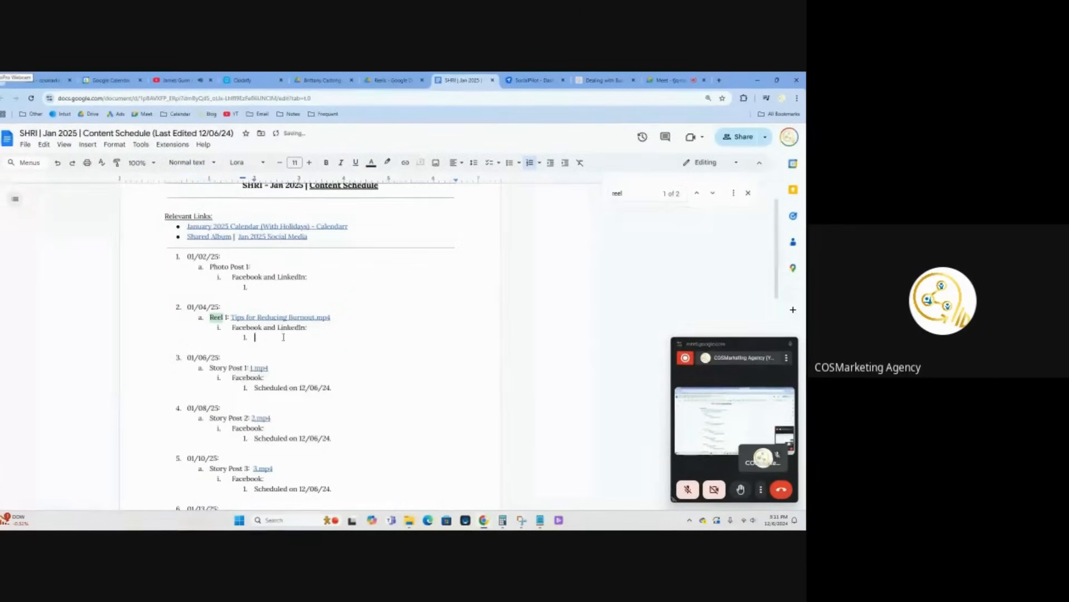
In SocialPilot, generate and insert an AI Pilot caption with friendly tips for reducing burnout, and attach the reel video
click(554, 81)
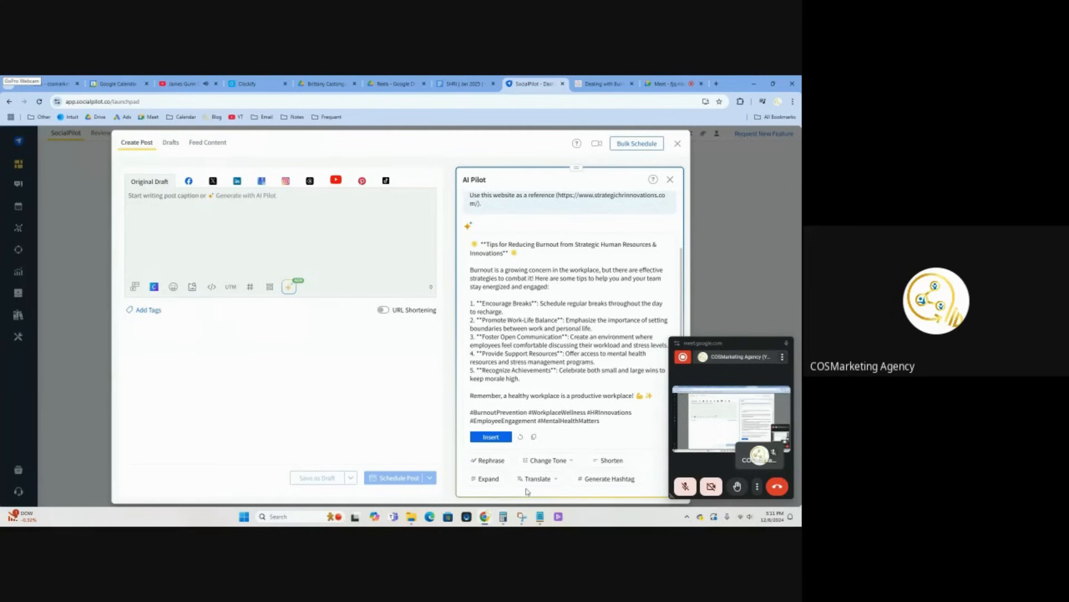
click(529, 451)
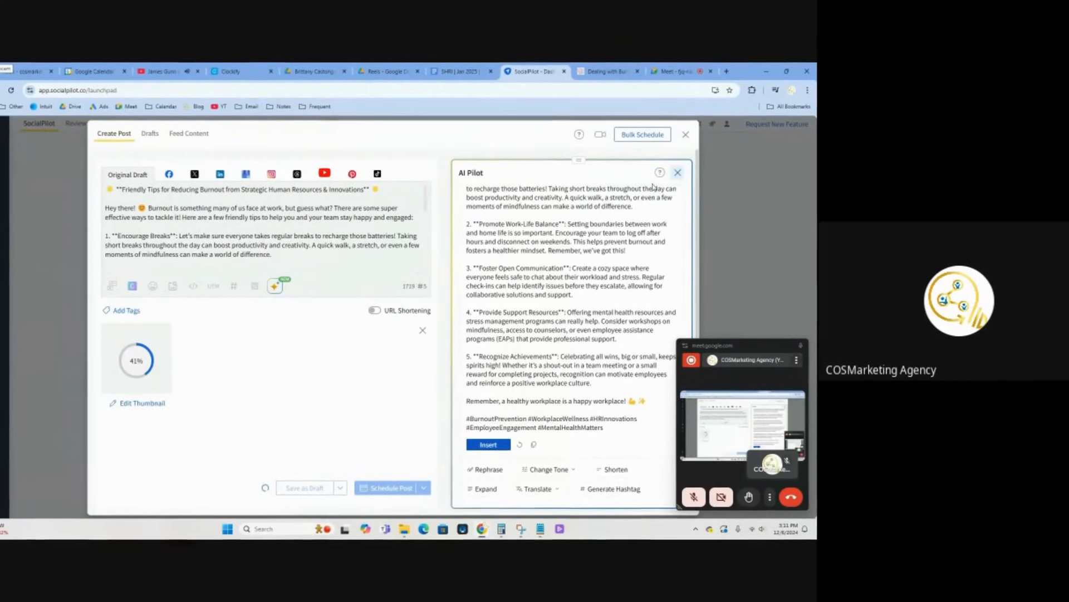
click(678, 172)
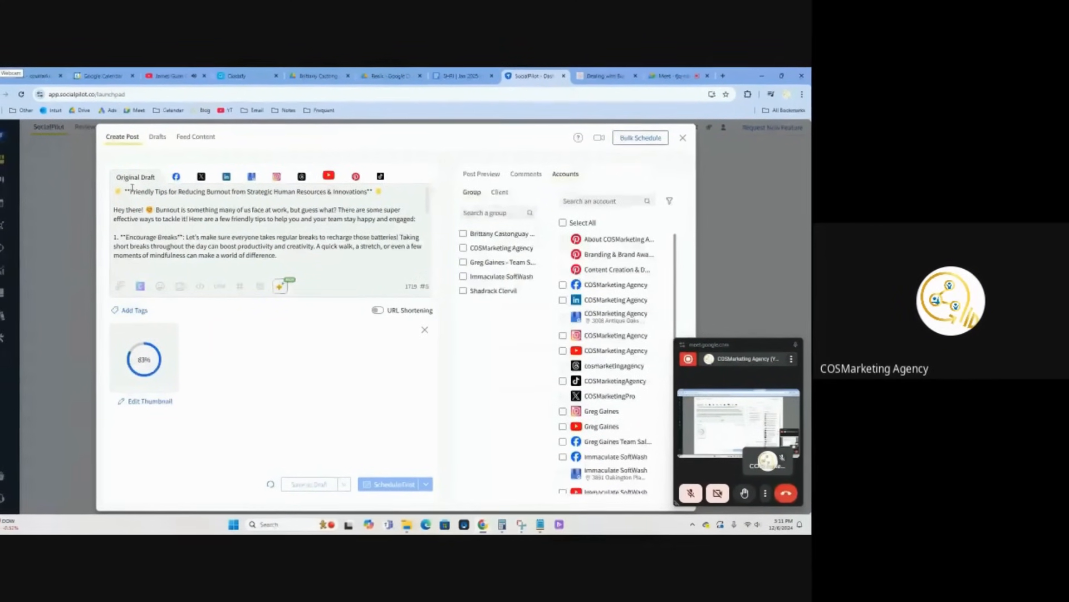
Remove the double asterisks from both ends of the burnout caption's headline
click(130, 191)
key(BackSpace)
key(BackSpace)
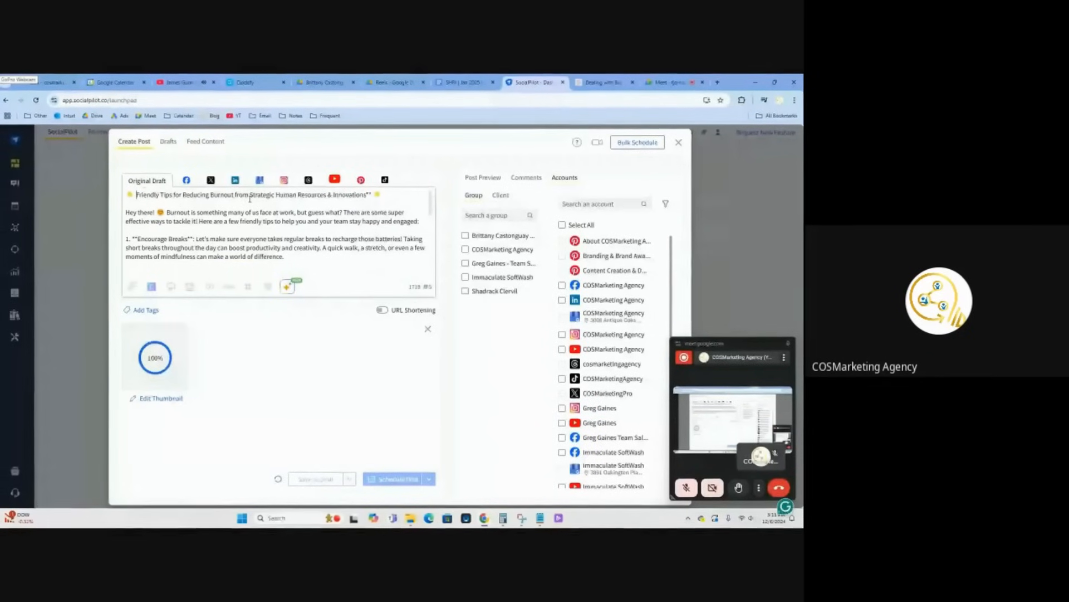
click(371, 195)
key(BackSpace)
key(BackSpace)
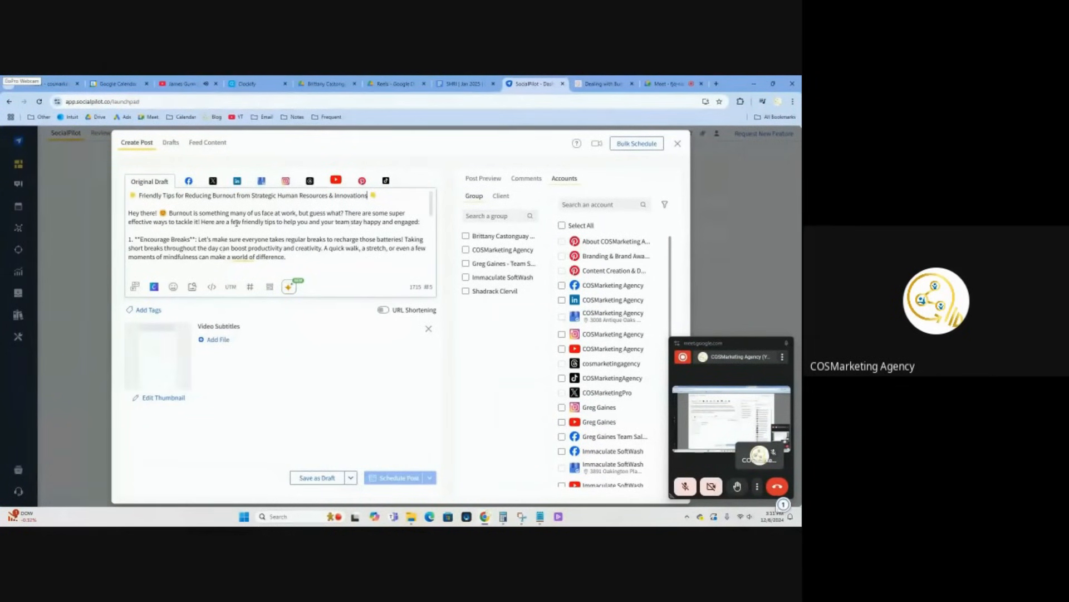
Cut the asterisked headings and opening sentences from the numbered tips in the burnout caption, down through tip 4
scroll(184, 218, down, 1)
scroll(200, 215, up, 1)
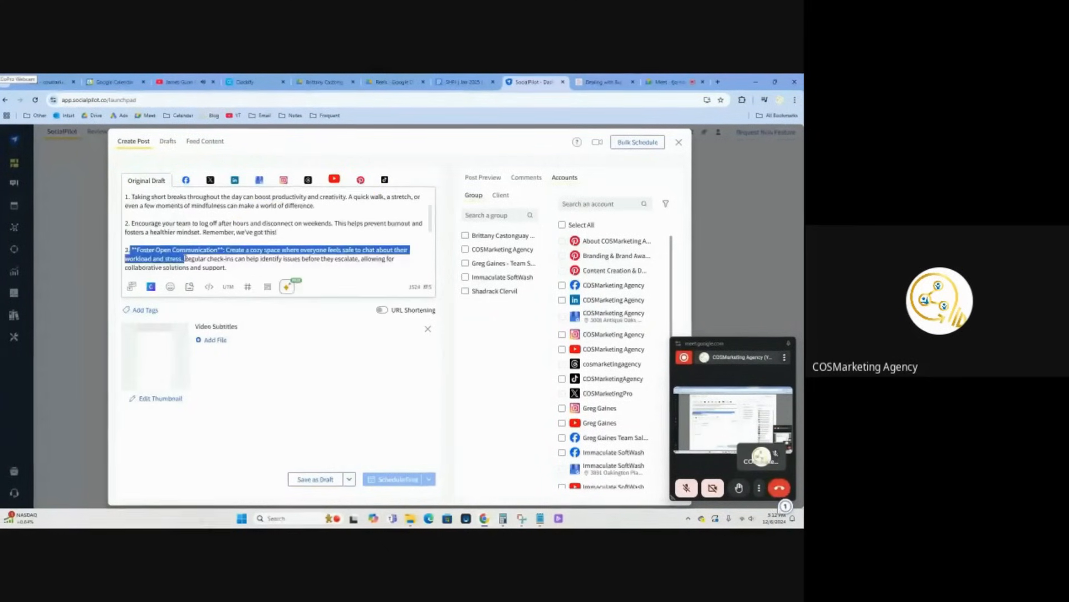
click(289, 287)
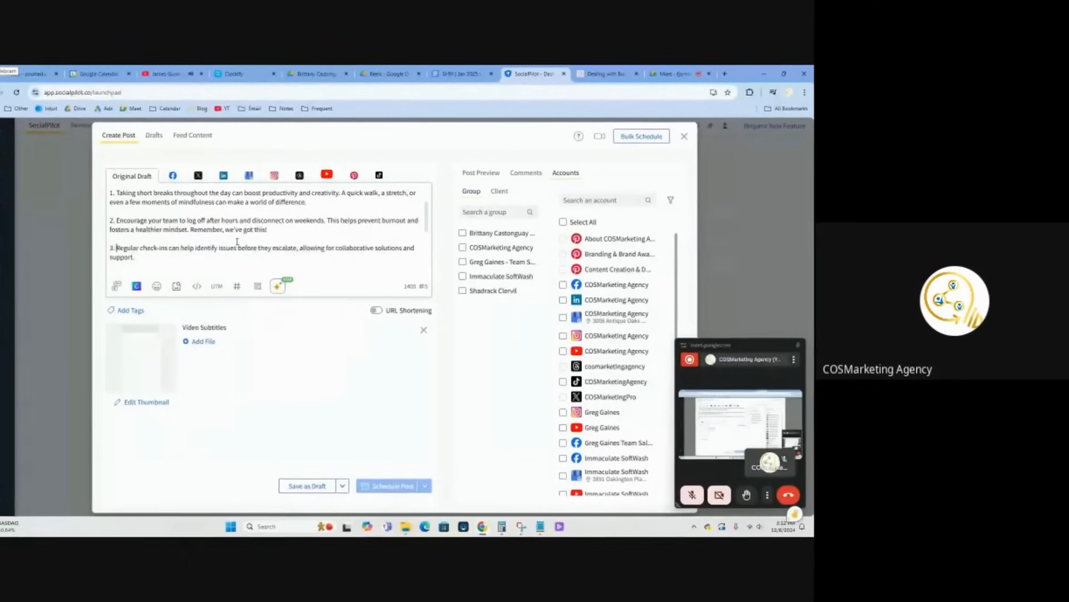
scroll(241, 244, down, 2)
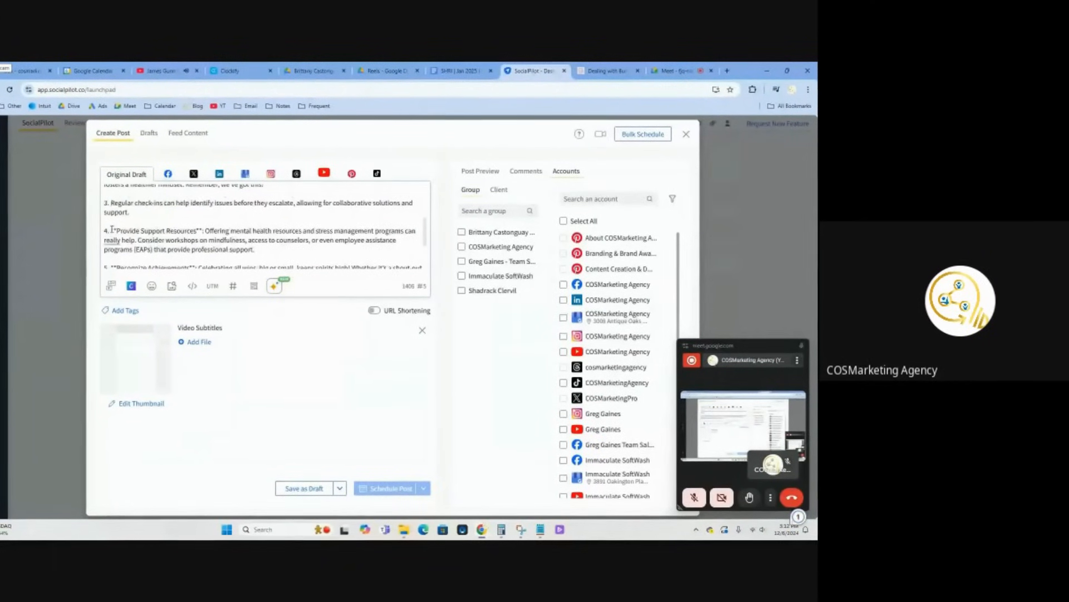
drag(112, 229, 183, 228)
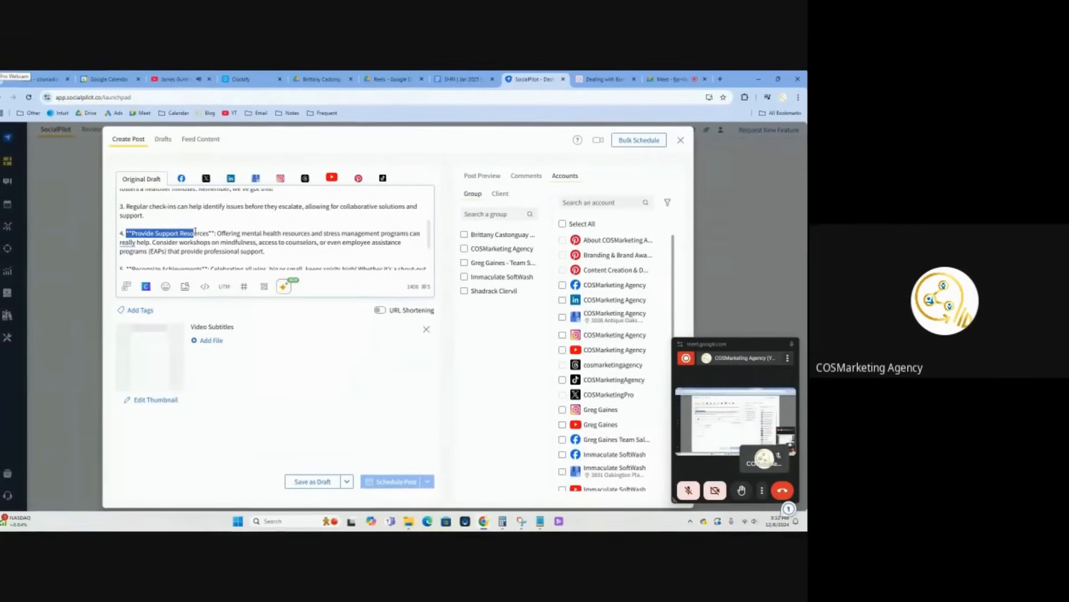
drag(195, 231, 154, 242)
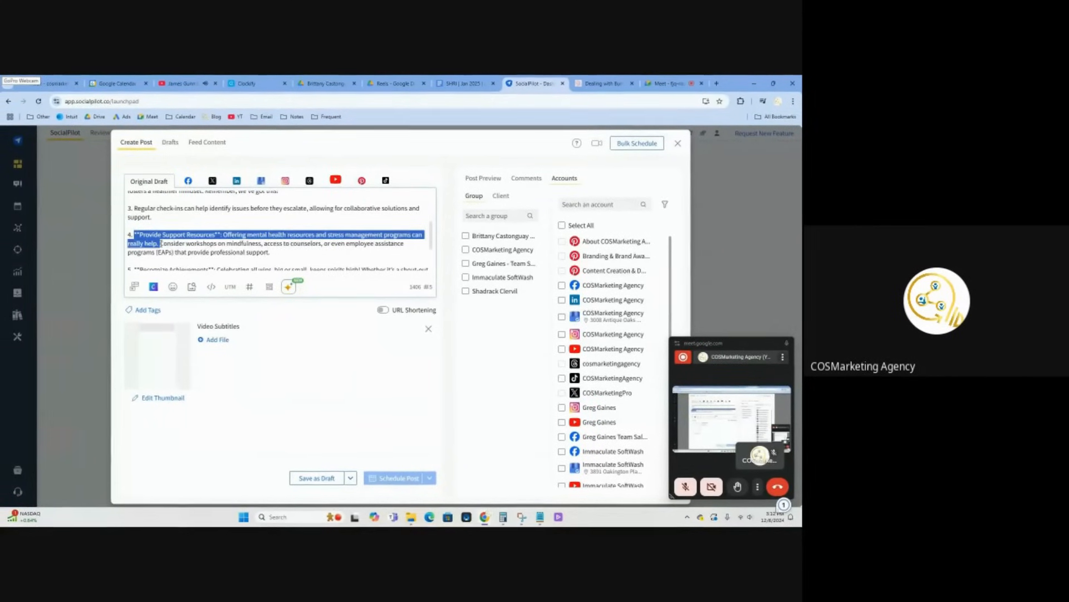
right_click(273, 237)
click(293, 248)
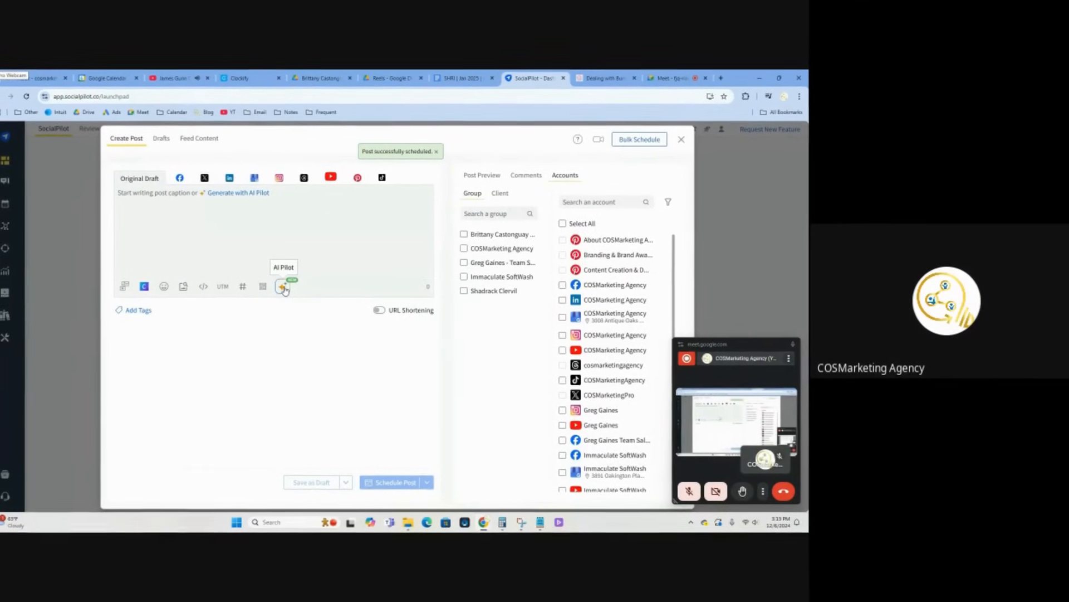
Record "Scheduled on 12/06/24." under Reel 1 in the content schedule and select the "Jan 2025 –" prefix of Reel 2's link text
click(457, 79)
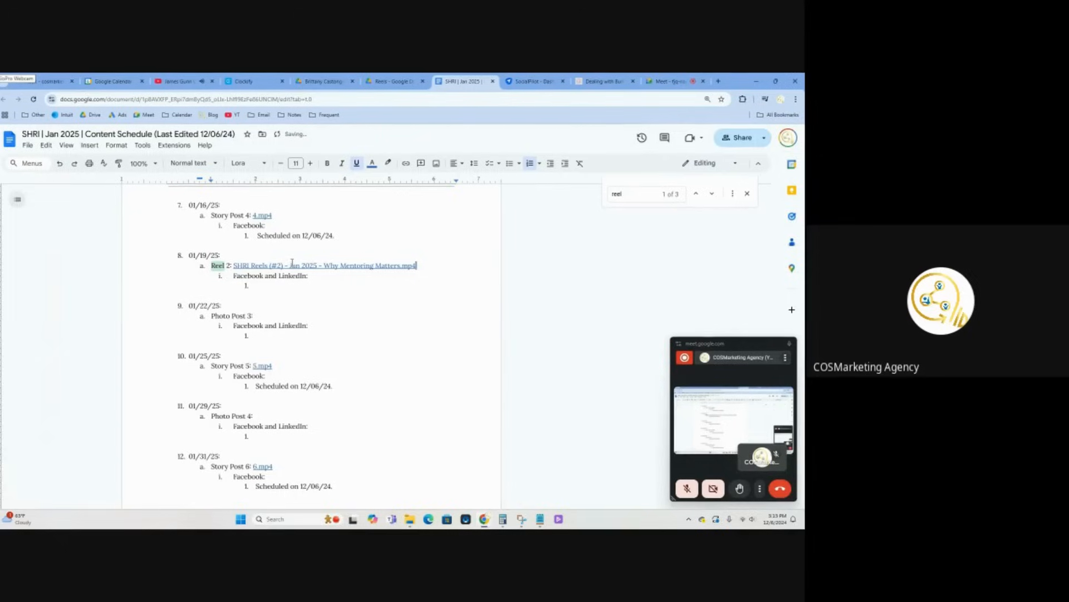
drag(290, 264, 232, 264)
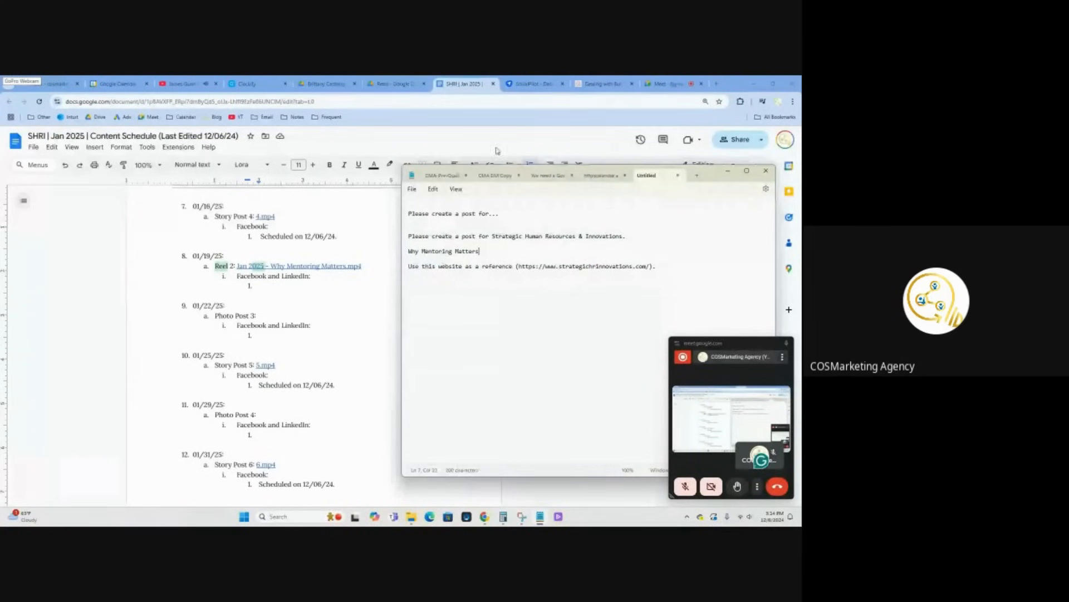
Open the Strategic Human Resources & Innovations homepage, and select the "Why Mentoring Matters" post prompt in Notepad for the next caption
click(607, 84)
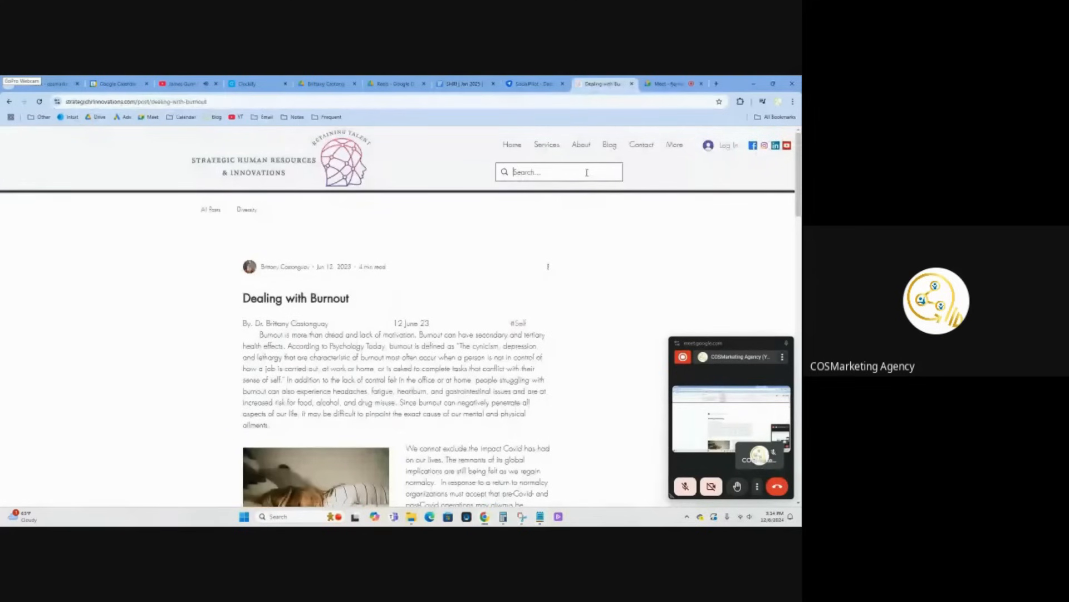
key(Return)
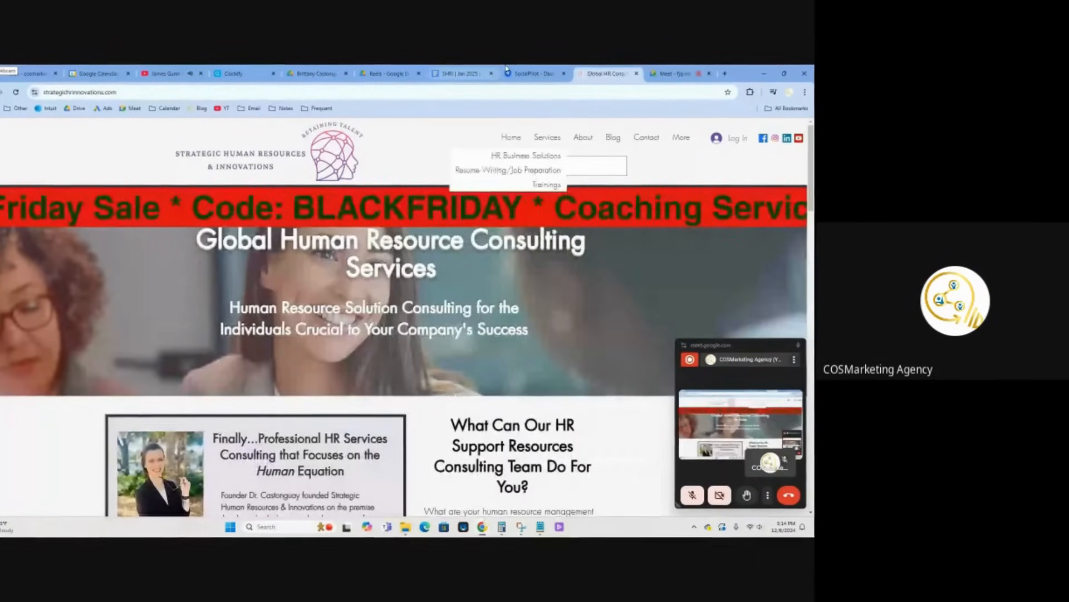
click(533, 75)
click(540, 527)
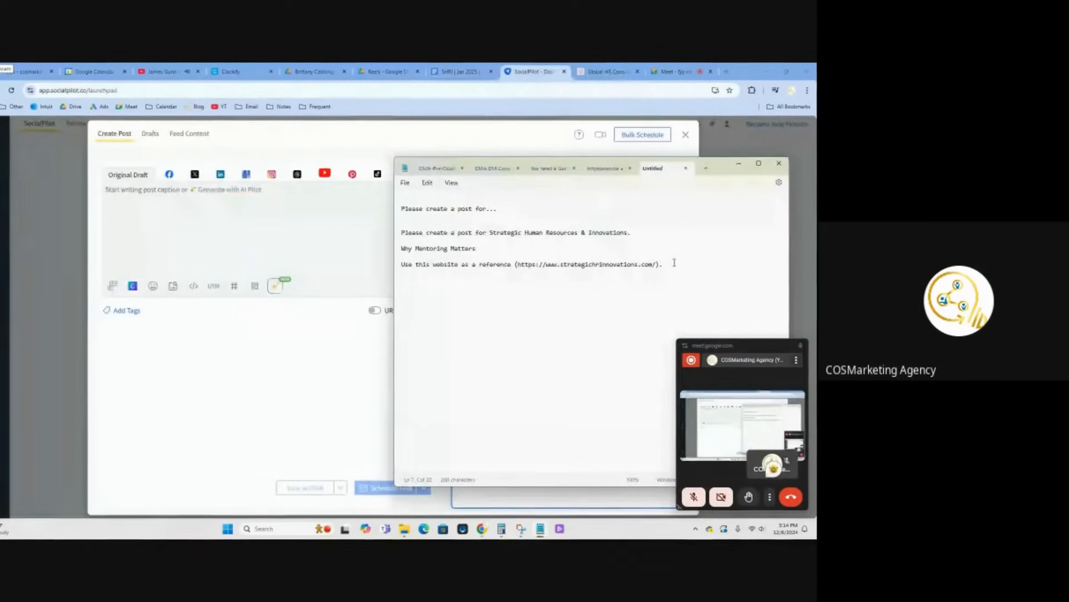
drag(666, 265, 398, 238)
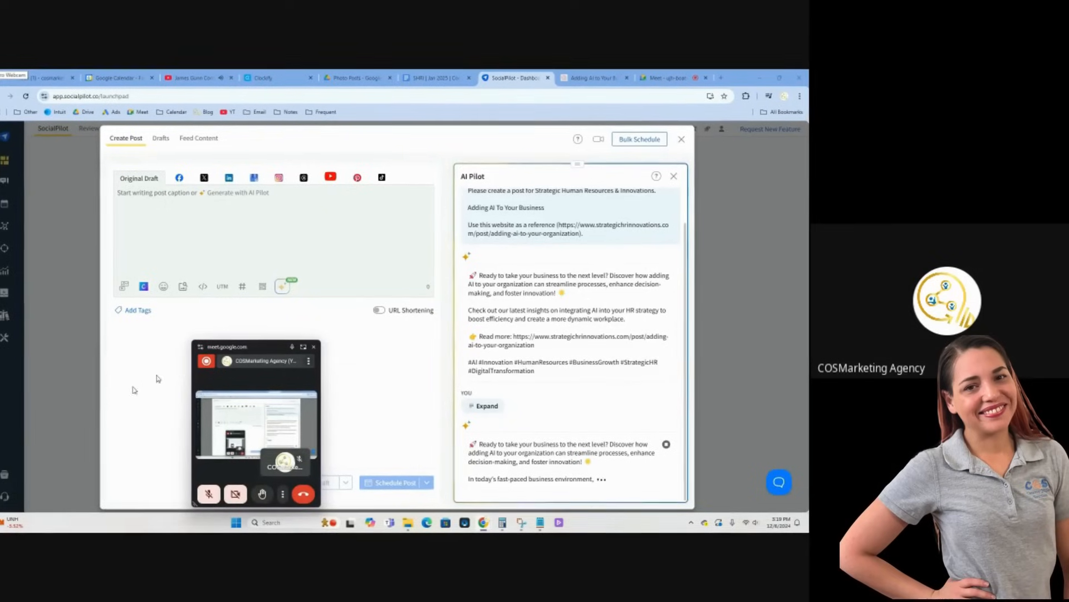
drag(221, 348, 6, 350)
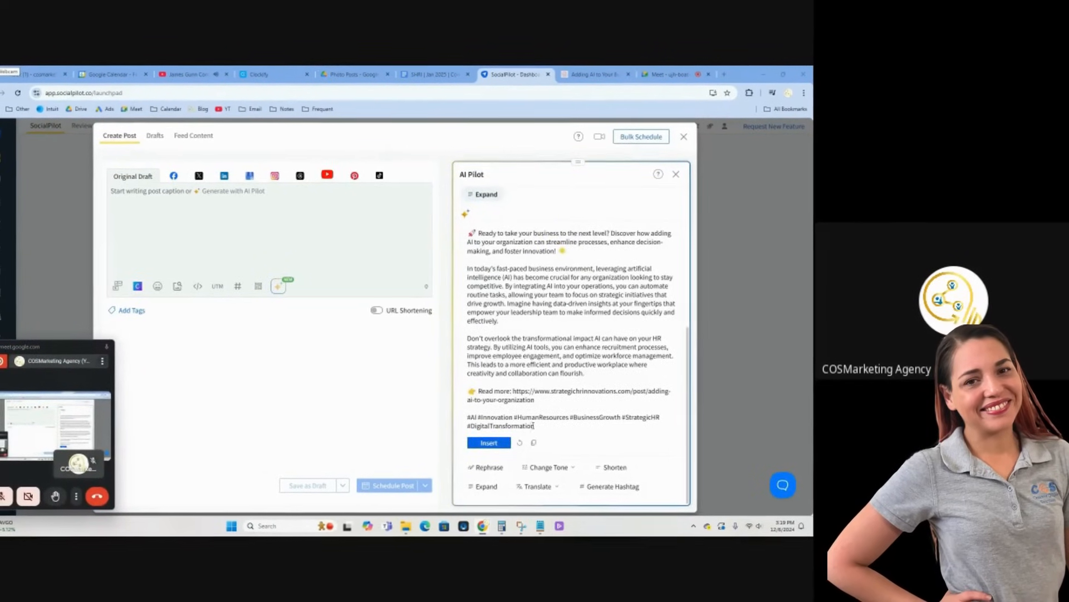
Insert the AI Pilot caption about adding AI to an organization and move the meeting window clear of the post editor
click(489, 442)
click(653, 177)
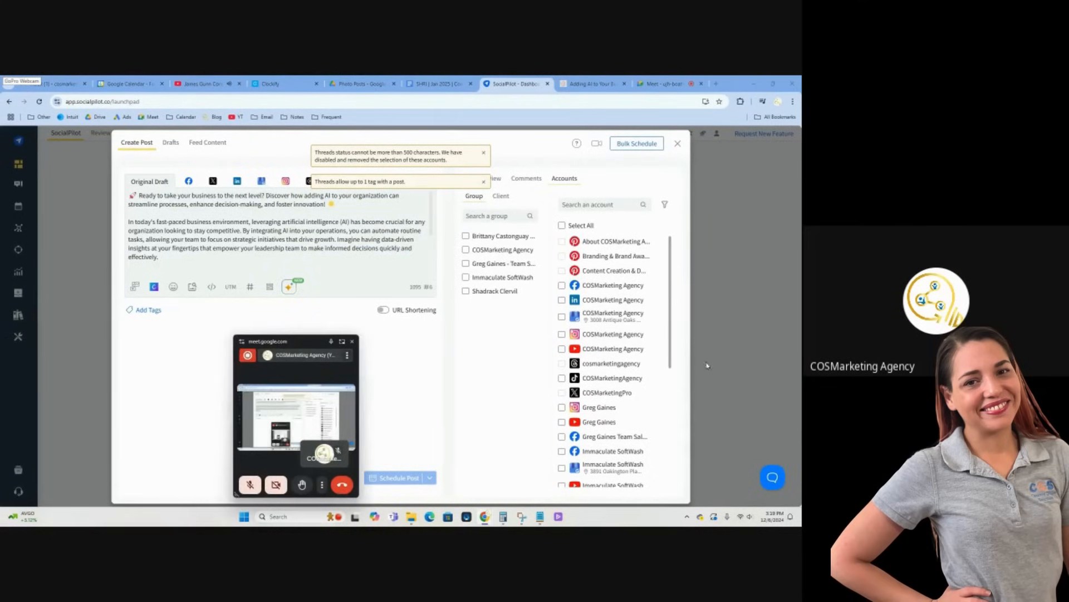
drag(707, 366, 742, 352)
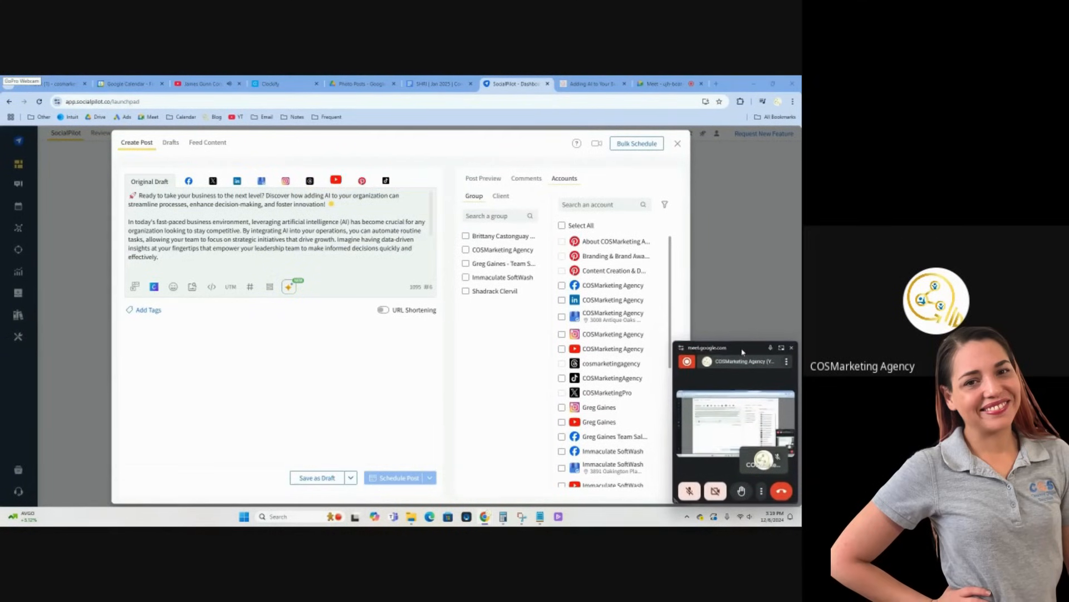
Attach the "Adding AI To Your Business" image from the January photo posts folder and use its file name as the alternative text
mouse_move(409, 522)
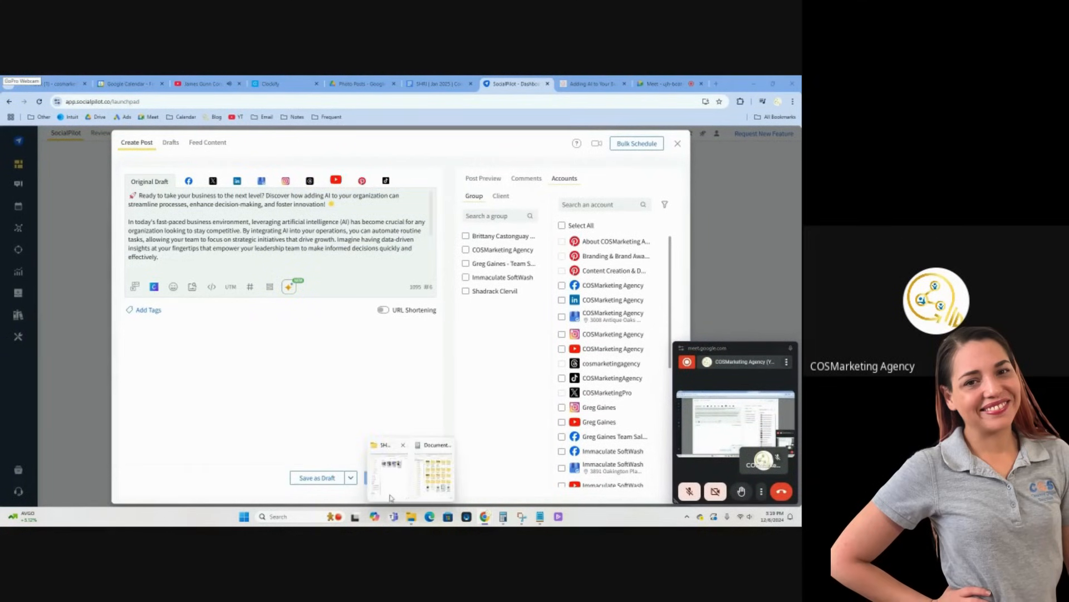
click(372, 468)
right_click(122, 177)
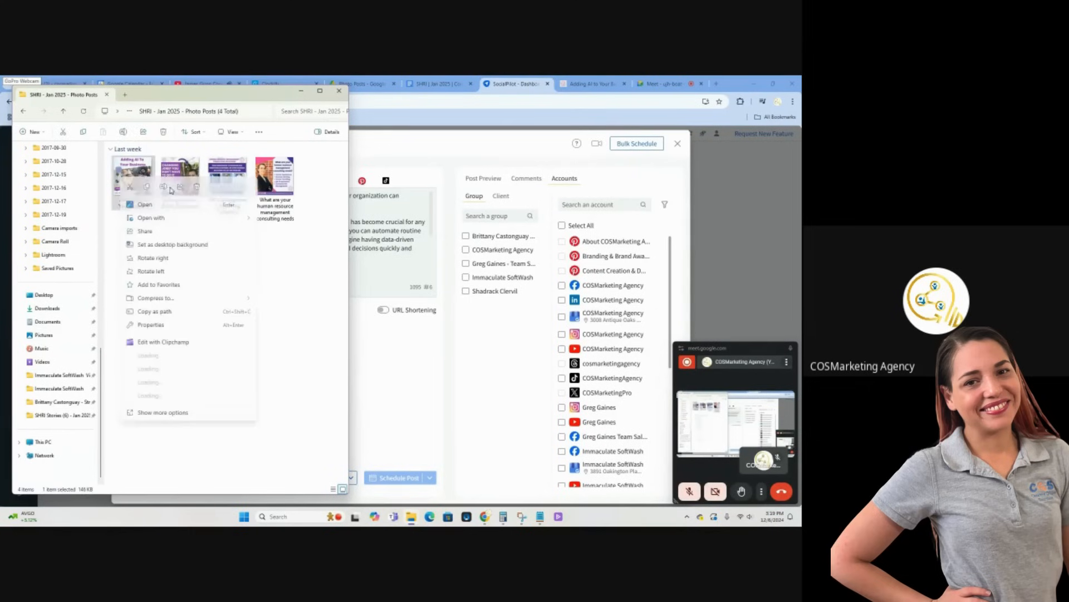
click(159, 187)
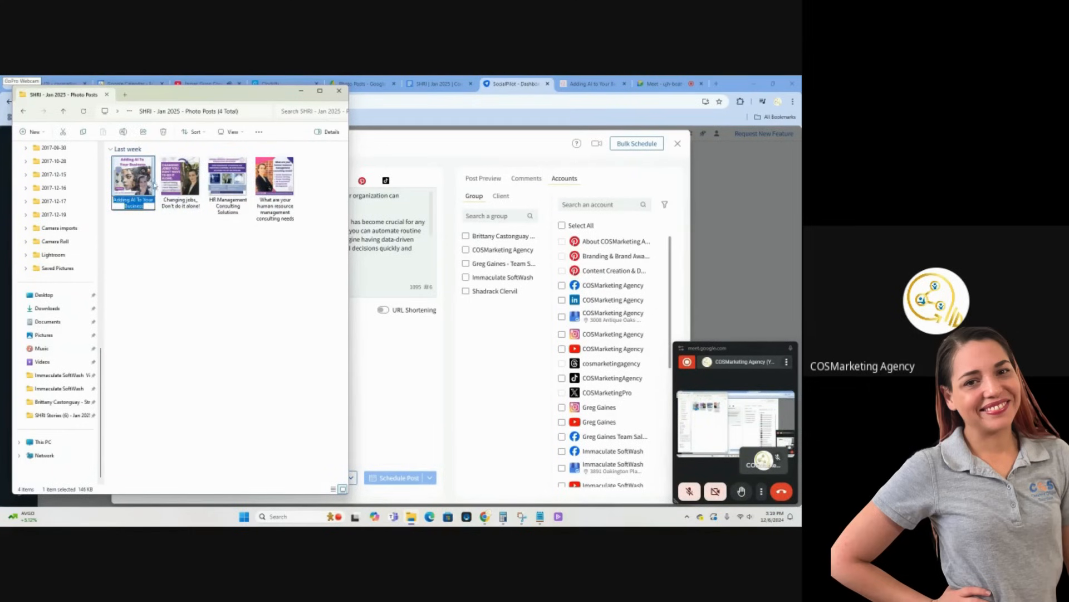
drag(137, 180, 387, 235)
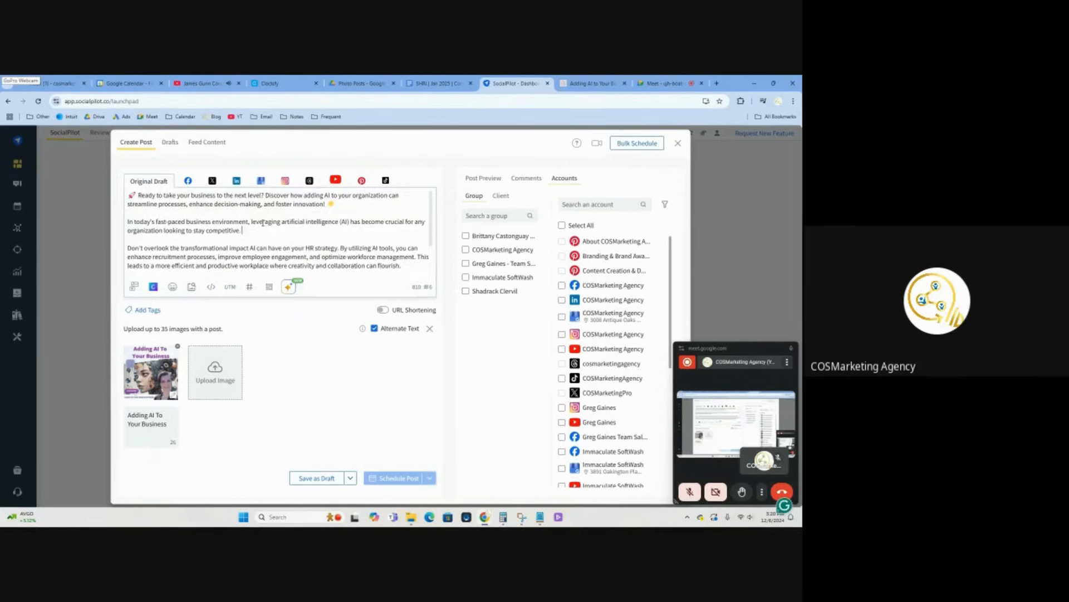
Shorten the AI caption by deleting the closing sentences of its two body paragraphs
scroll(421, 230, down, 1)
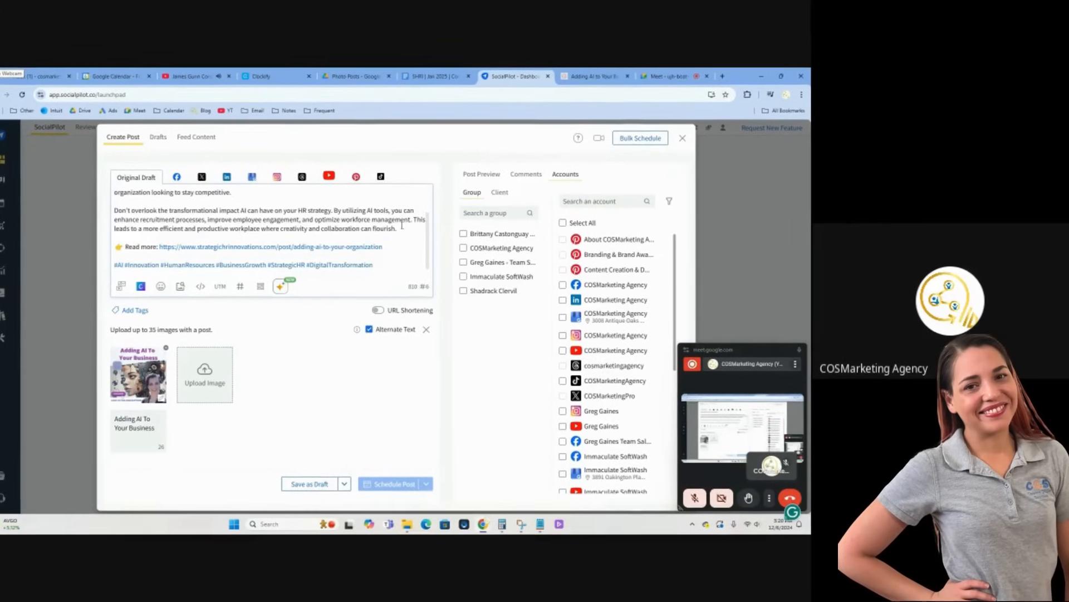
drag(421, 230, 414, 221)
key(BackSpace)
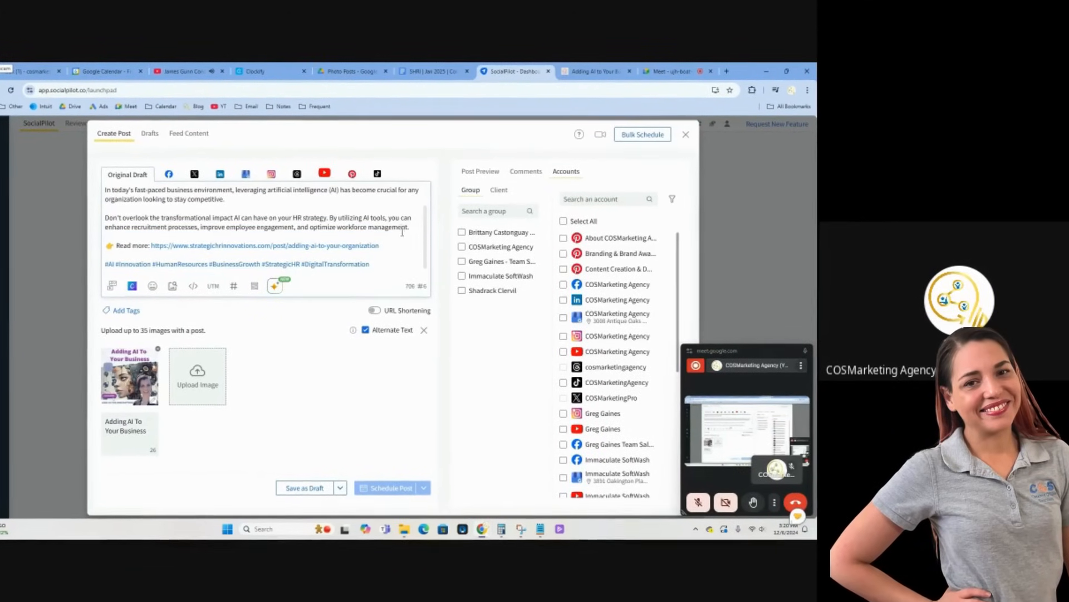
Separate the Read more link from the hashtags with three lines that each contain a single period
text(.)
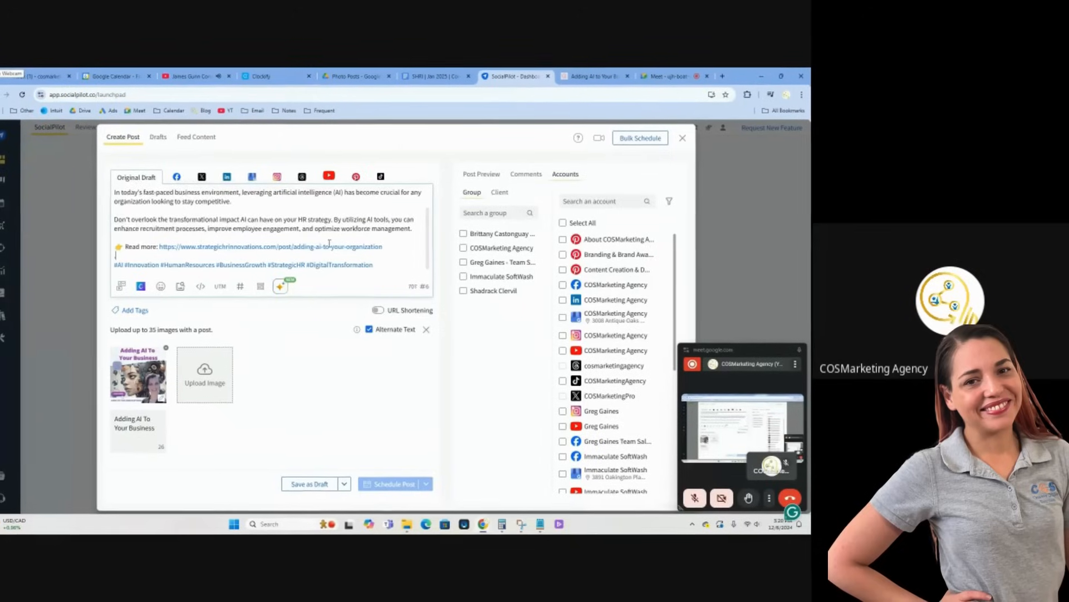
key(Return)
text(.)
key(Return)
text(.)
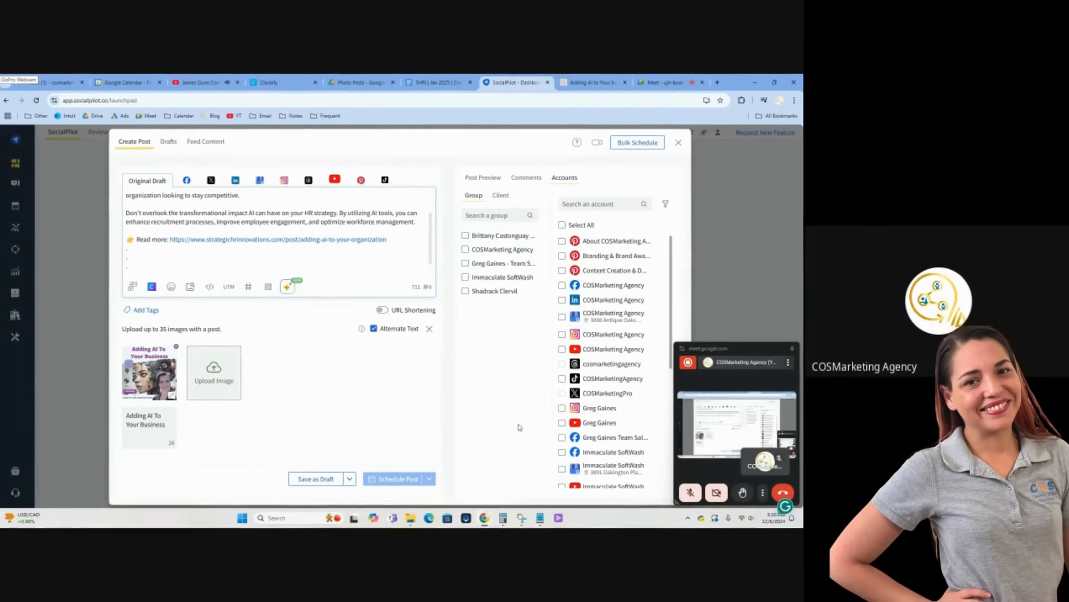
click(539, 518)
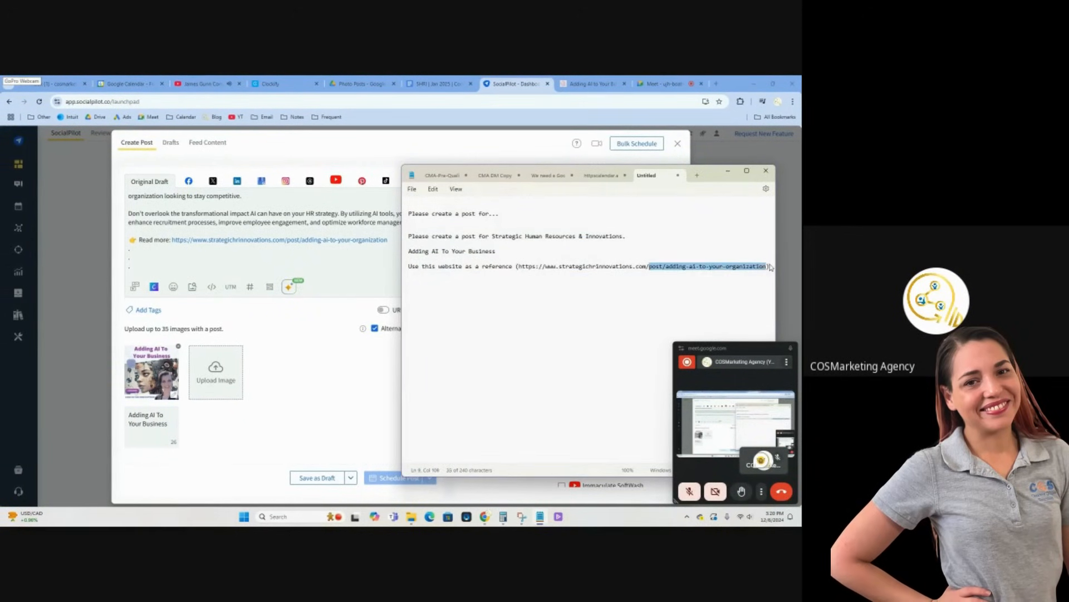
key(BackSpace)
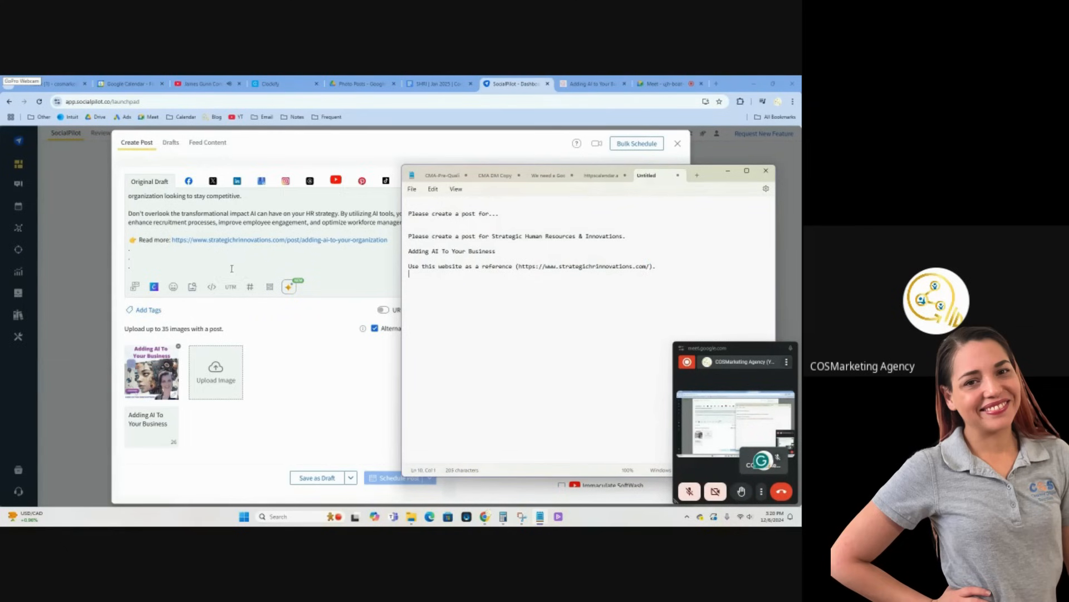
click(232, 269)
Select the client's group with the Strategic Human Resources LinkedIn and Facebook accounts, and check the caption's version for both networks
scroll(336, 231, down, 1)
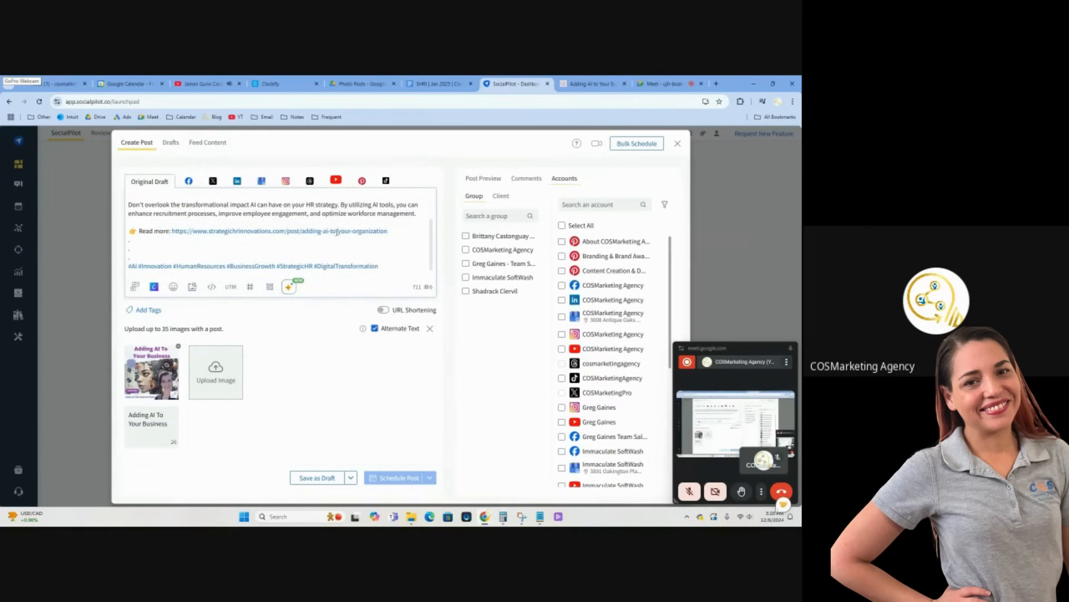
scroll(430, 273, up, 2)
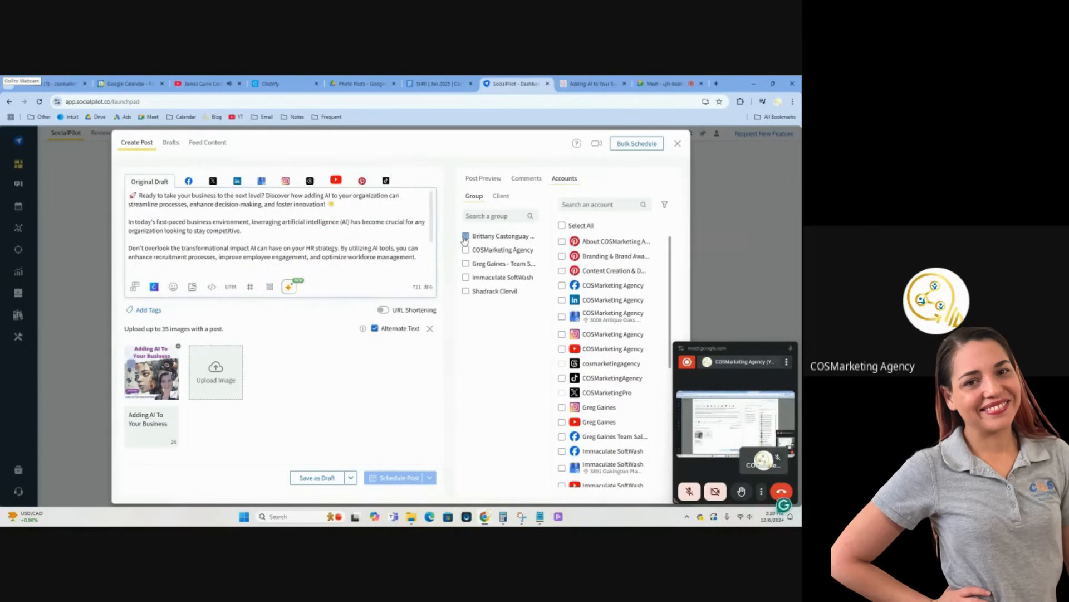
click(189, 181)
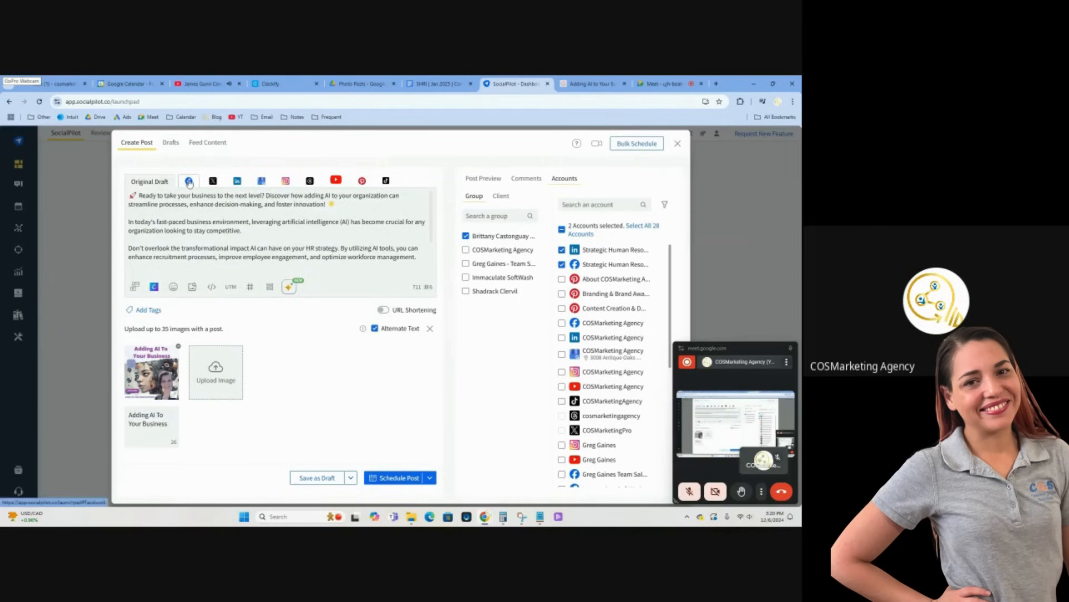
click(237, 182)
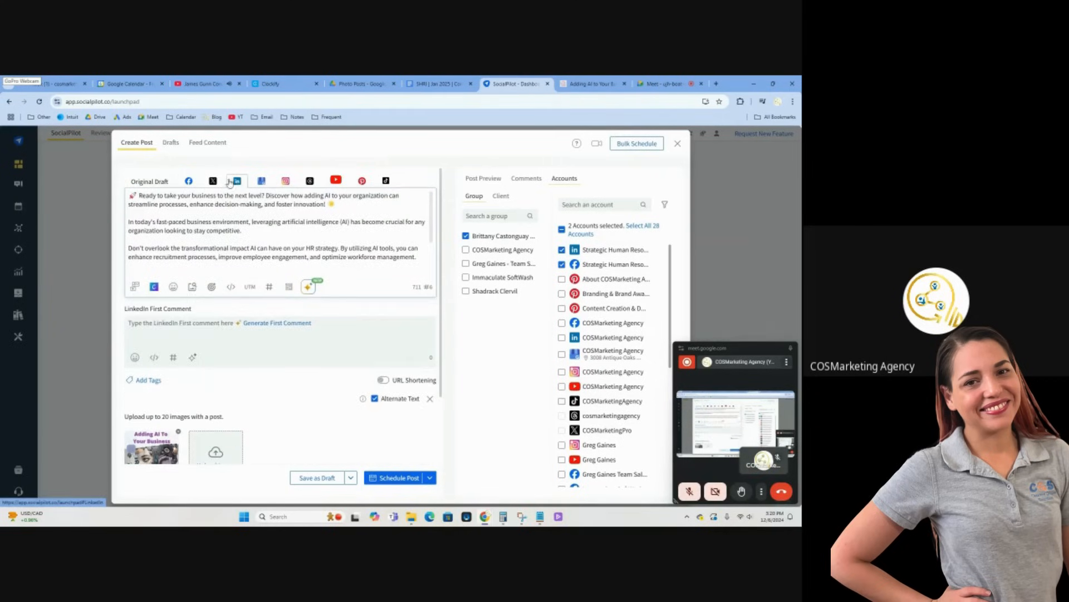
Check the first photo post's date in the content schedule and schedule the Adding AI To Your Business post for Jan 02, 2025
click(433, 82)
scroll(429, 319, down, 2)
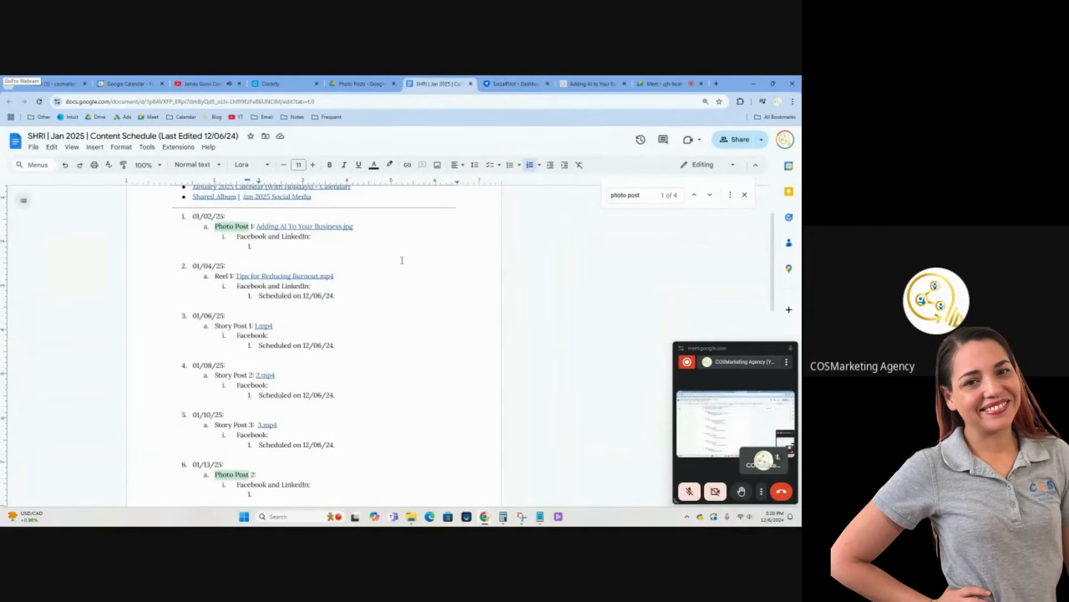
scroll(401, 260, up, 2)
click(515, 83)
click(392, 479)
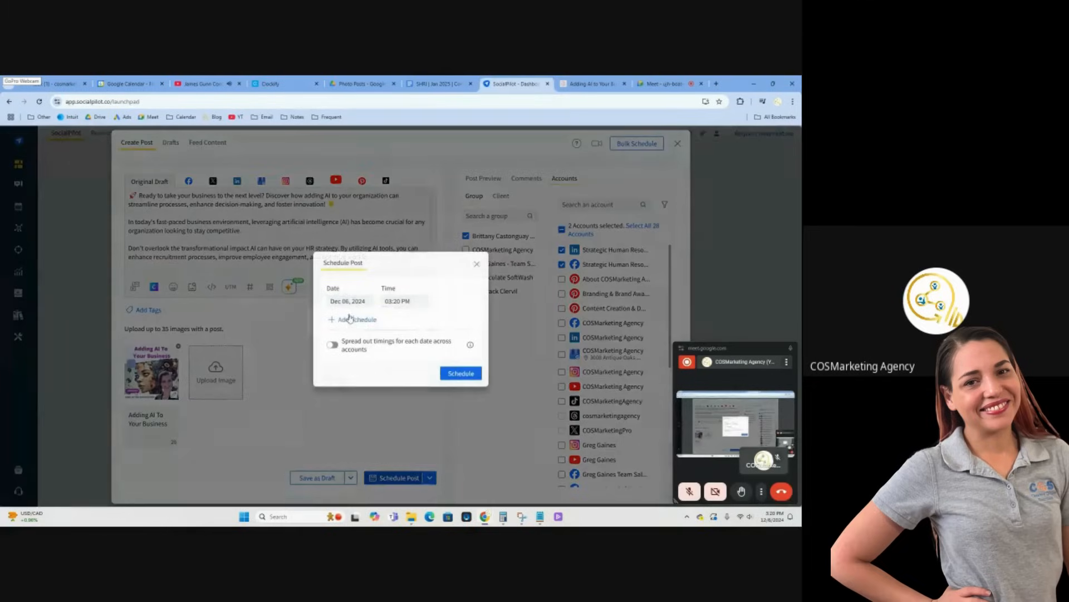
click(343, 301)
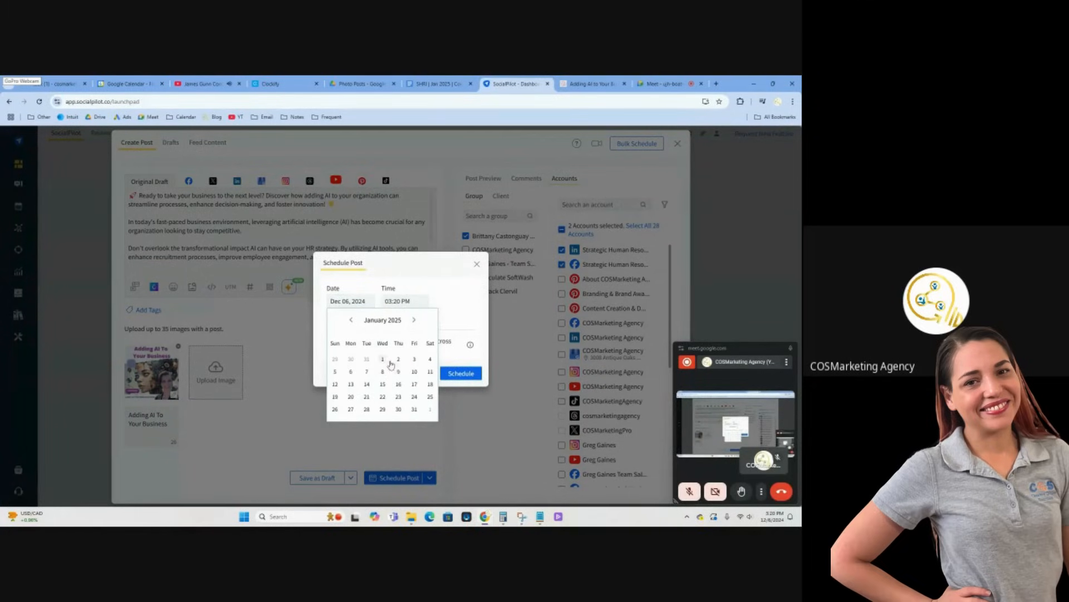
click(398, 360)
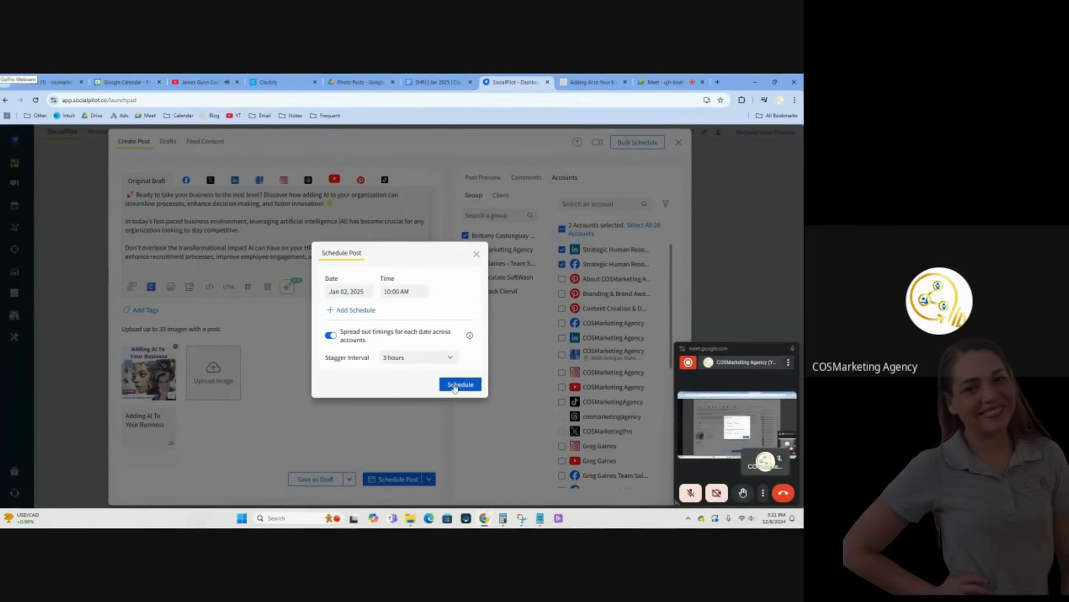
click(453, 383)
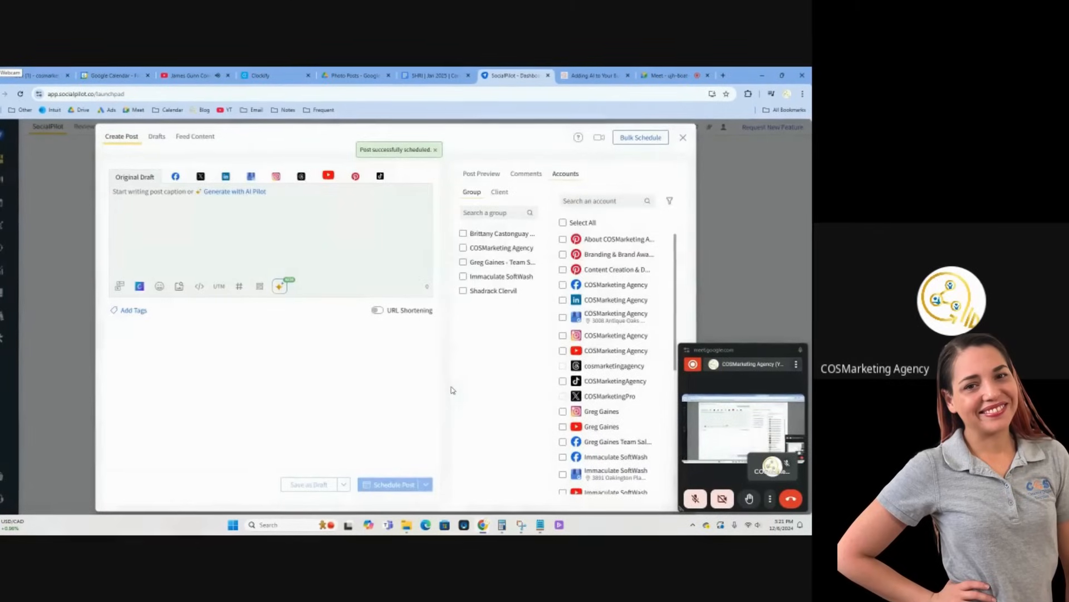
Record "Scheduled on 12/06/24." under Photo Post 1 in the content schedule document
click(421, 78)
text(Scheduled on)
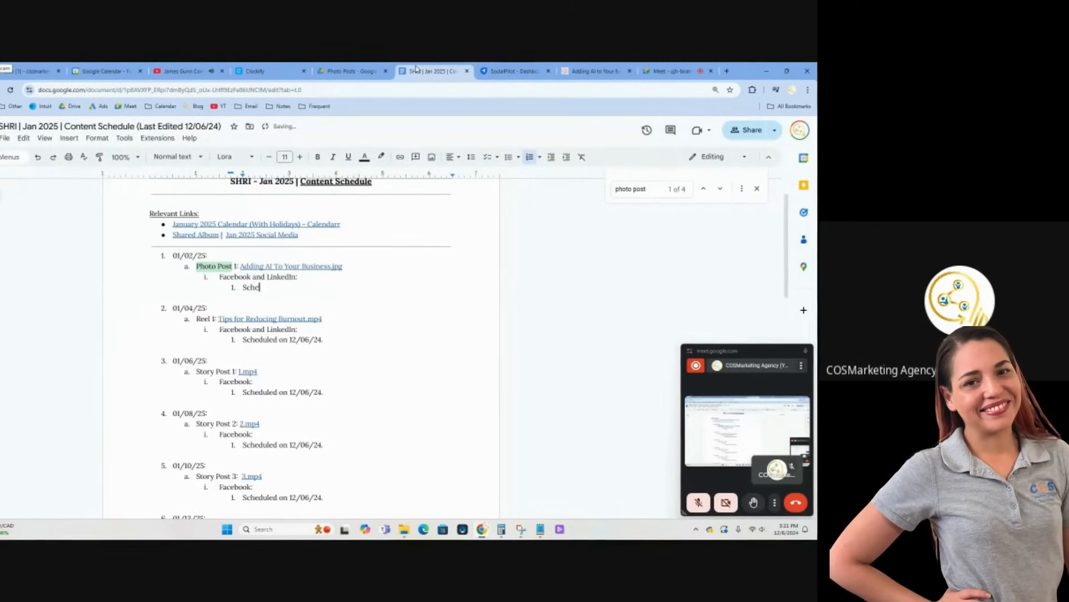
text( 12/06/)
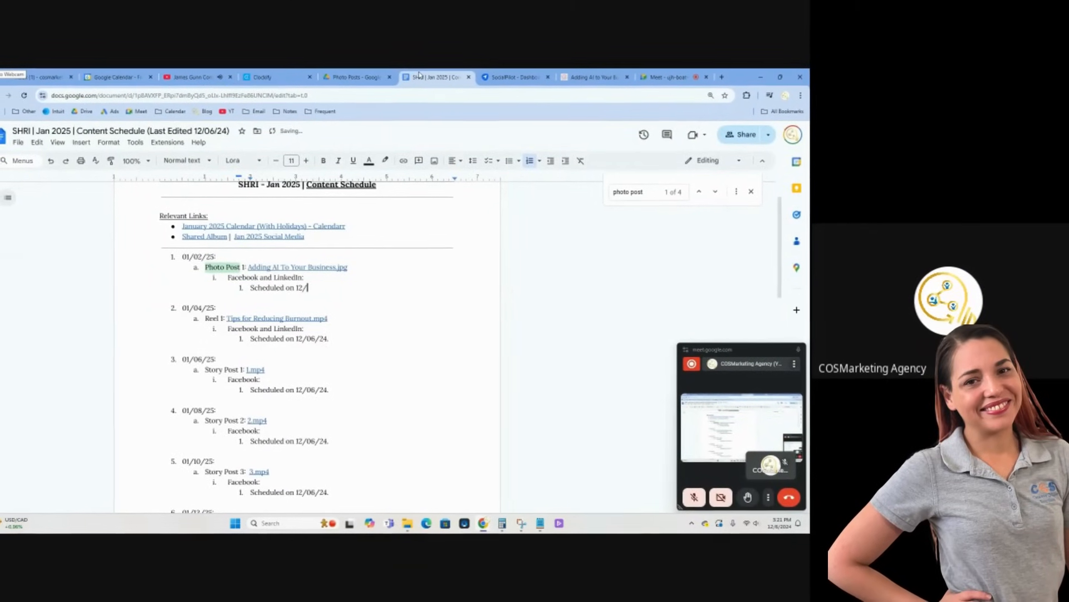
text(24.)
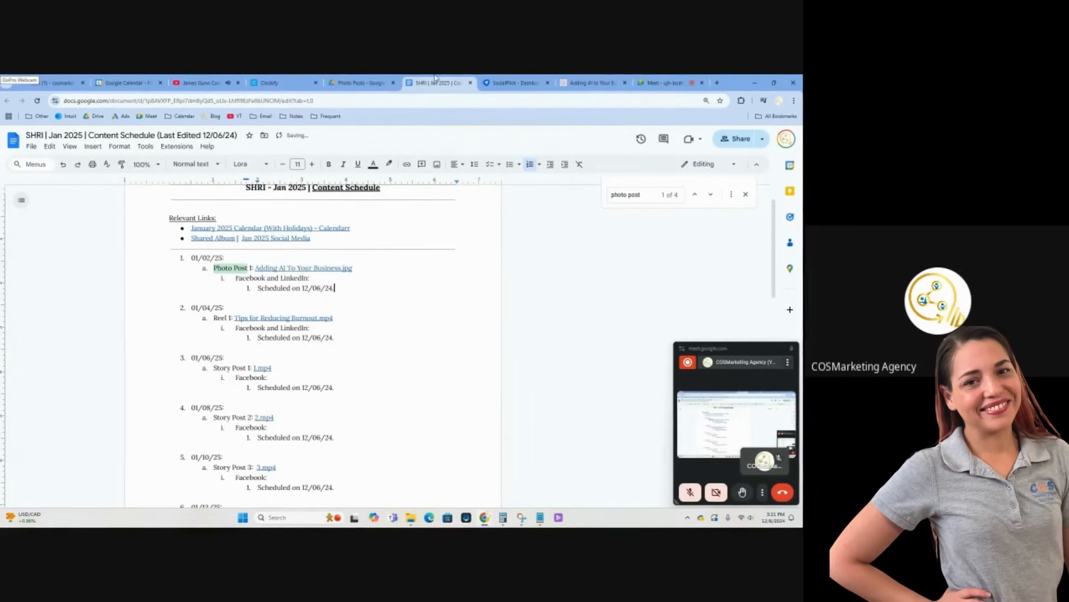
Give anyone with the link Editor access to "What are your human resource management consulting needs.jpg" in Drive and copy its link for Photo Post 2
scroll(369, 358, down, 3)
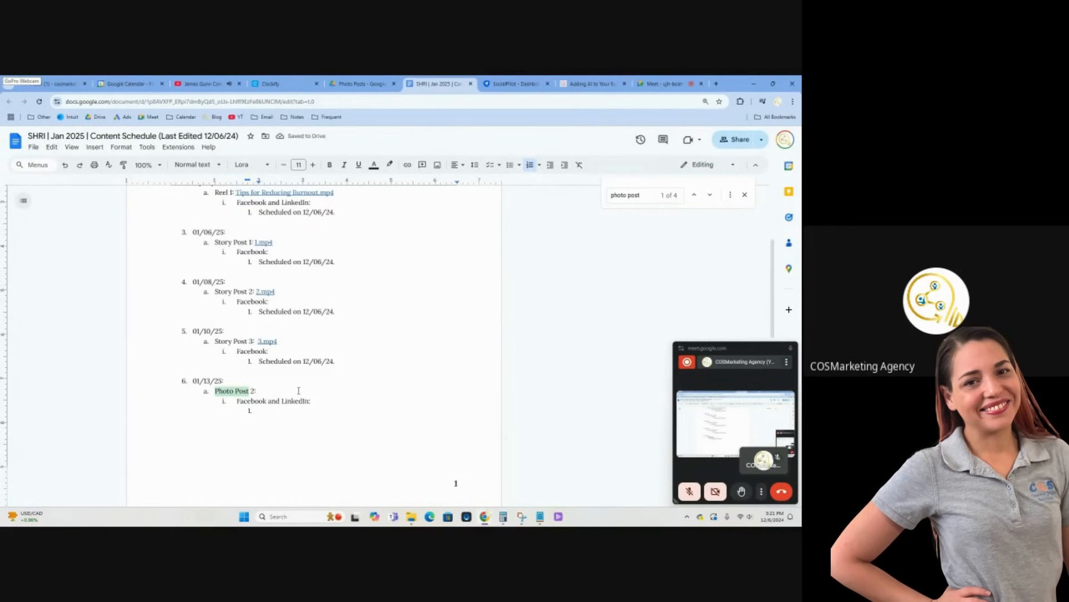
click(331, 81)
key(Escape)
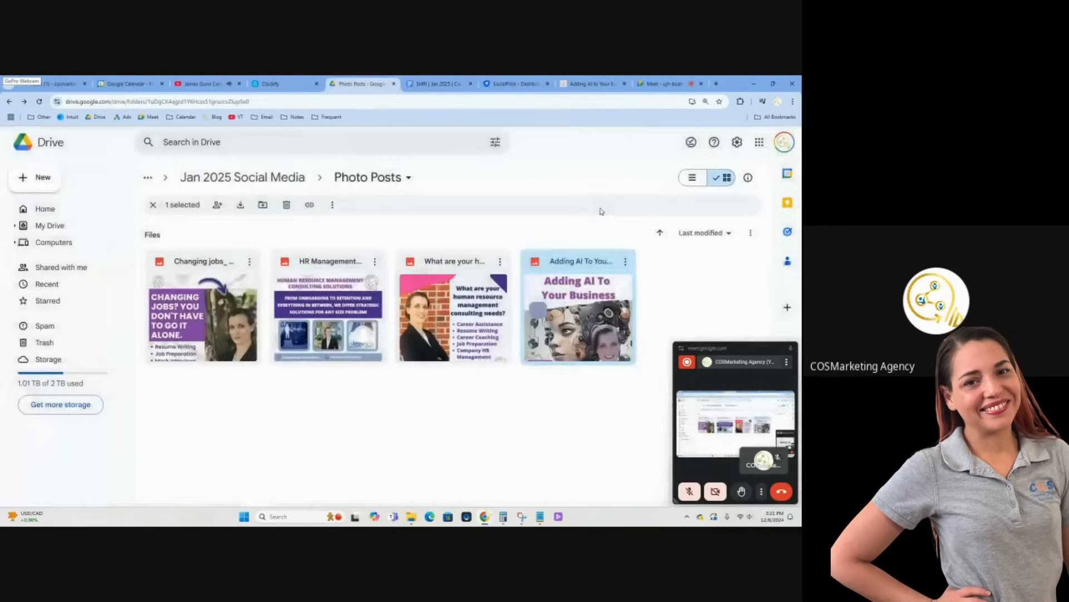
double_click(460, 342)
key(period)
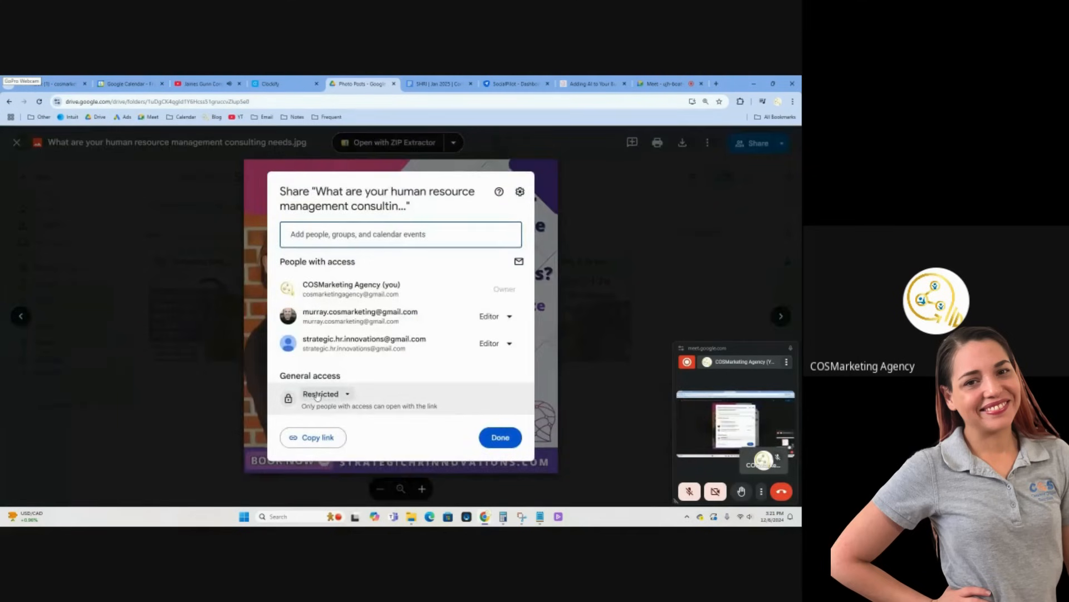
click(346, 441)
click(494, 381)
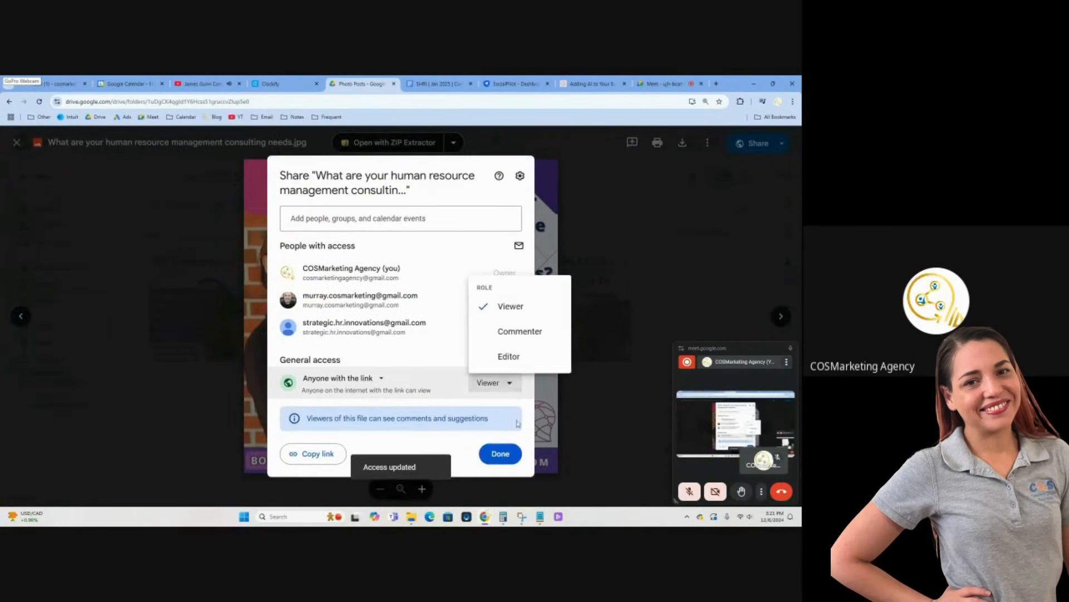
click(502, 354)
click(320, 424)
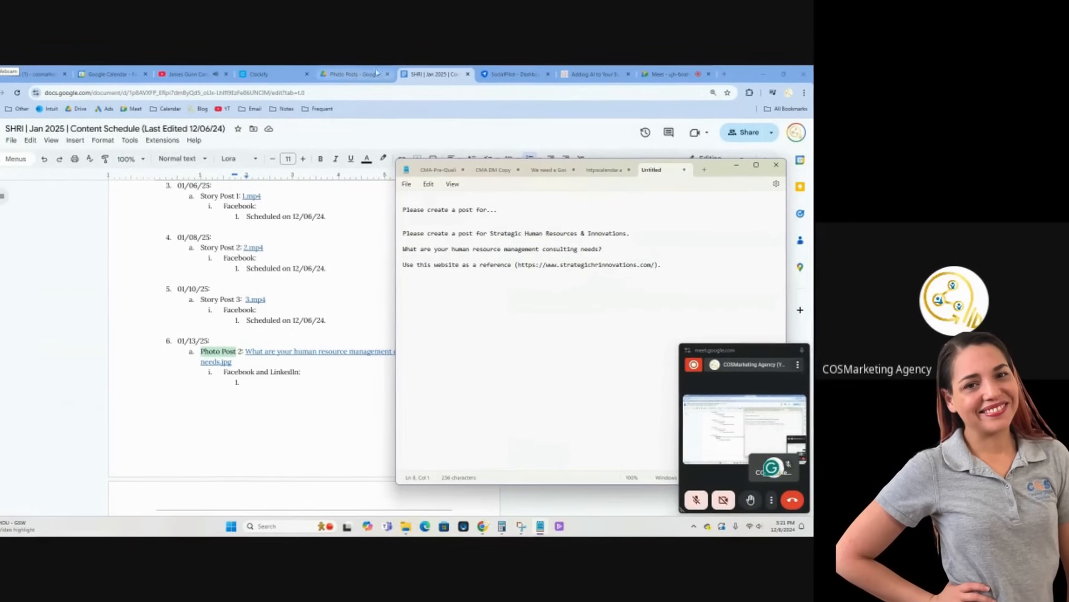
click(595, 72)
mouse_move(536, 139)
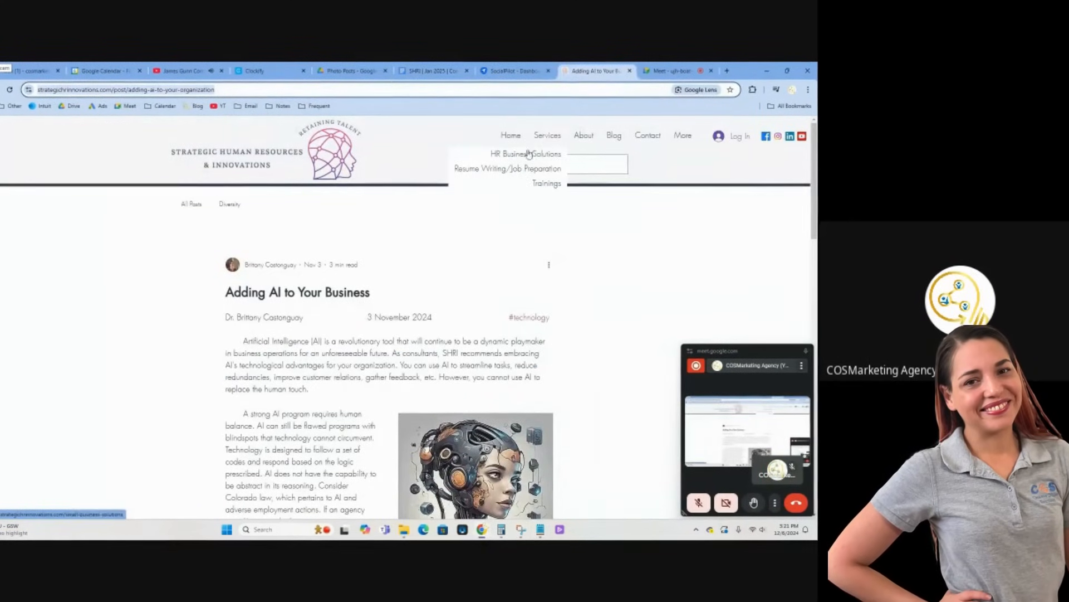
click(536, 139)
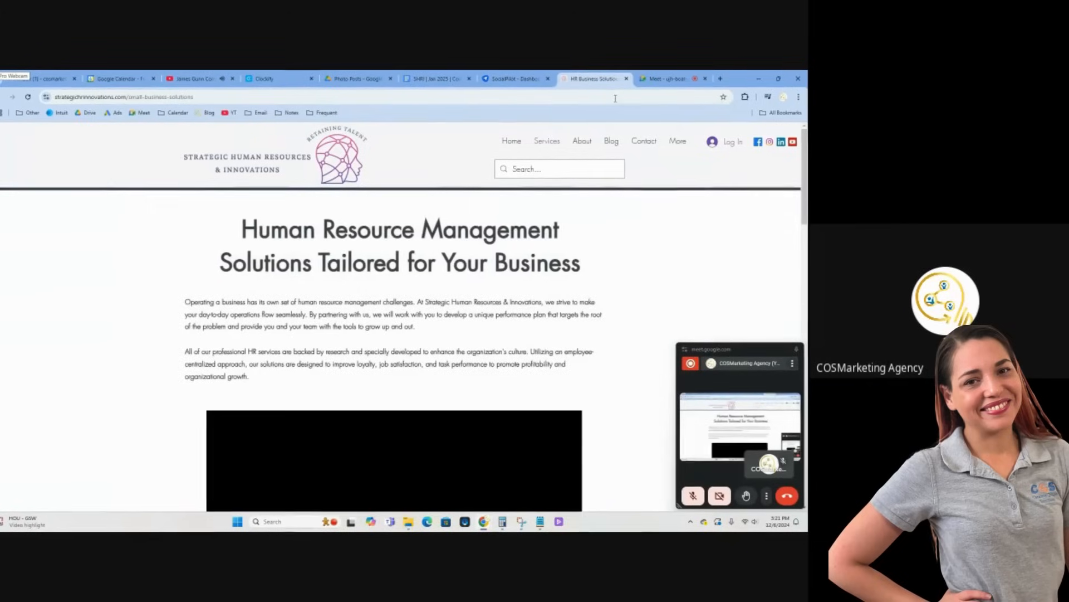
click(515, 81)
click(538, 518)
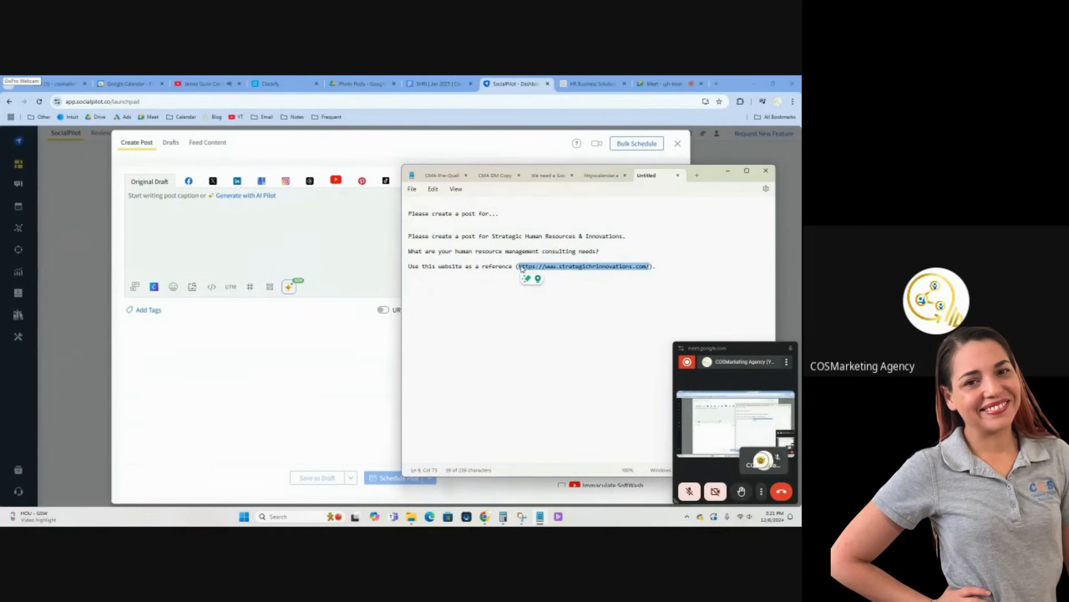
Copy the three-line prompt from Notepad and use it in AI Pilot to generate the SocialPilot caption
click(401, 240)
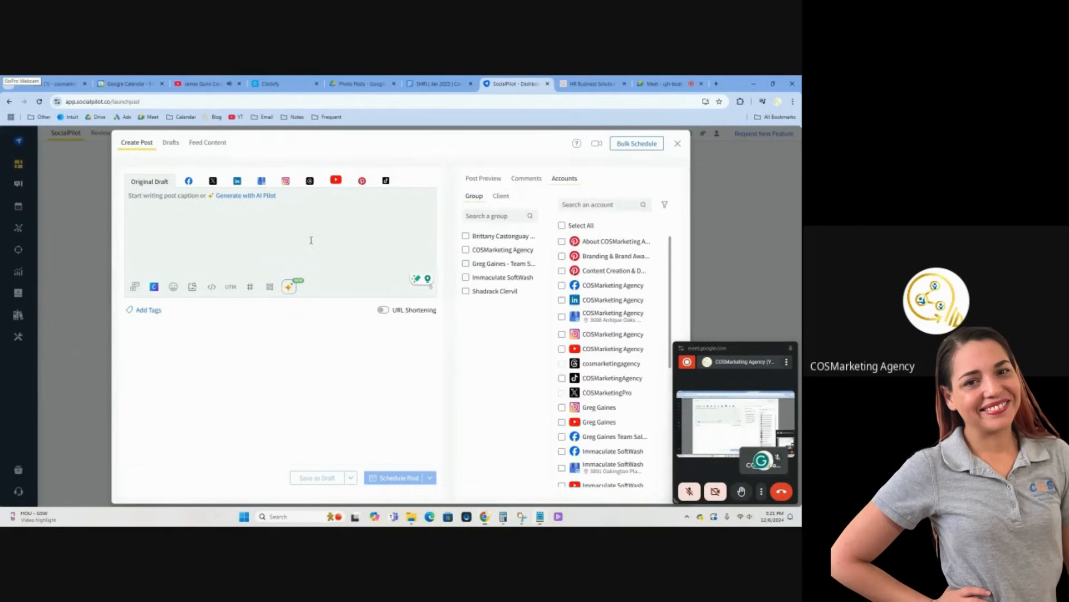
click(287, 287)
click(493, 258)
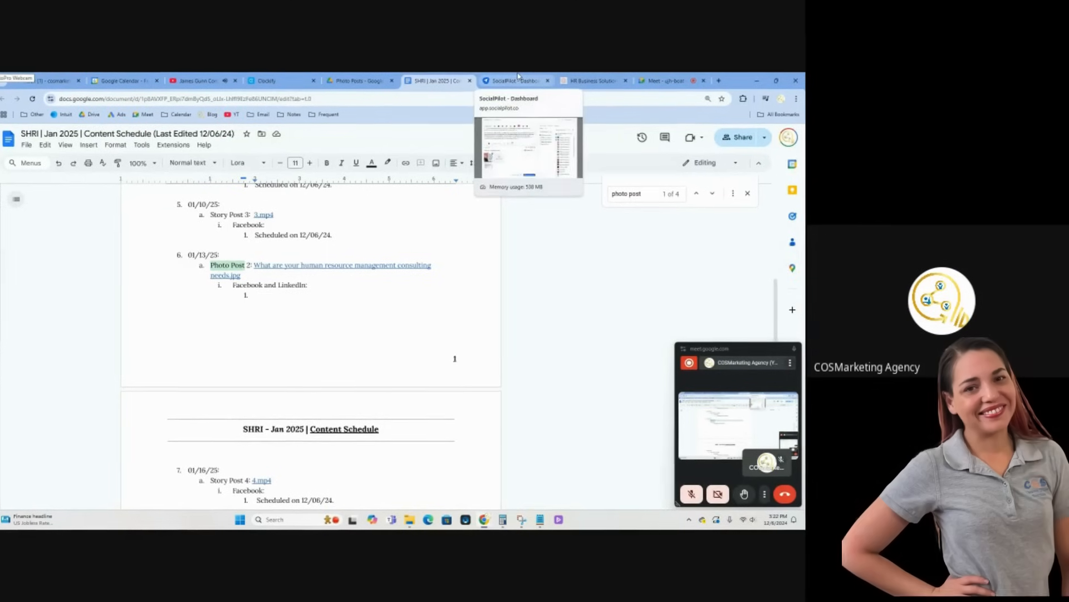
Schedule the human resource consulting needs post for Jan 13, 2025 at 09:00 AM, spreading out the timings across accounts
click(517, 81)
click(396, 482)
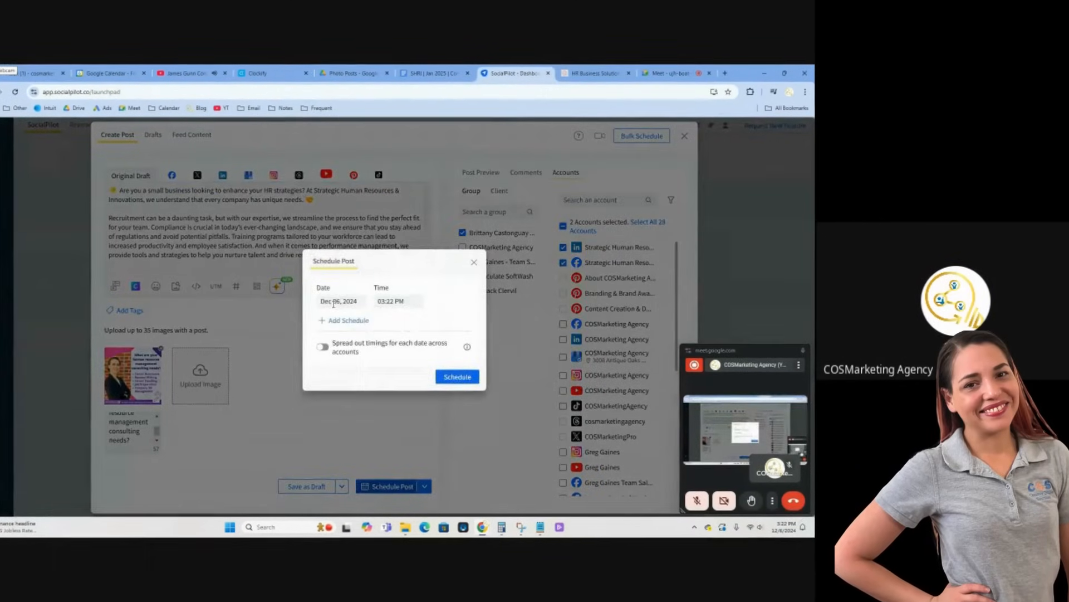
click(338, 301)
click(408, 321)
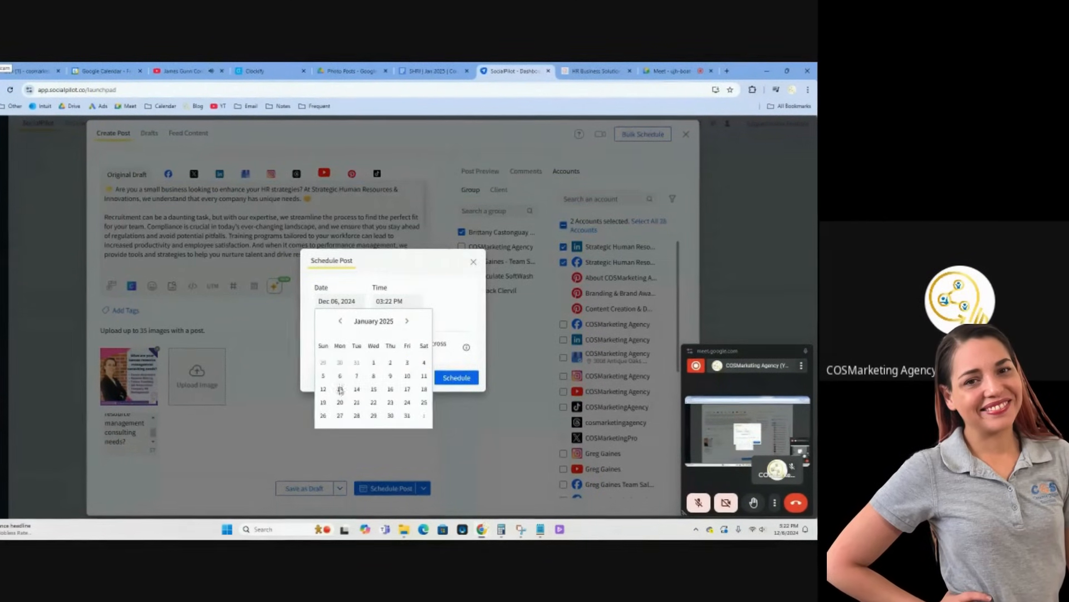
click(341, 389)
click(391, 300)
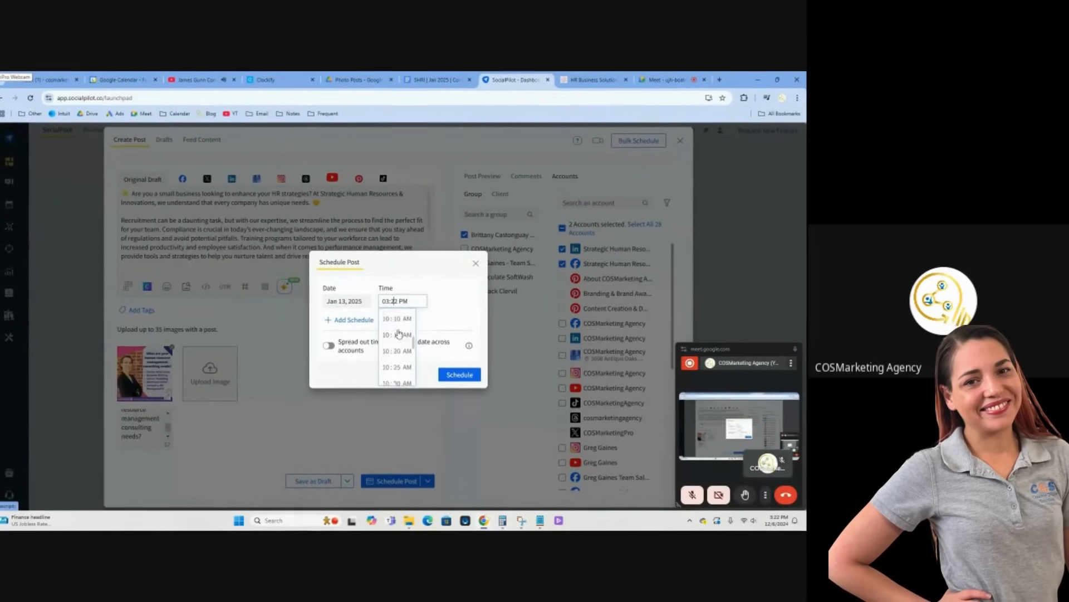
scroll(400, 333, up, 1)
click(399, 328)
click(330, 346)
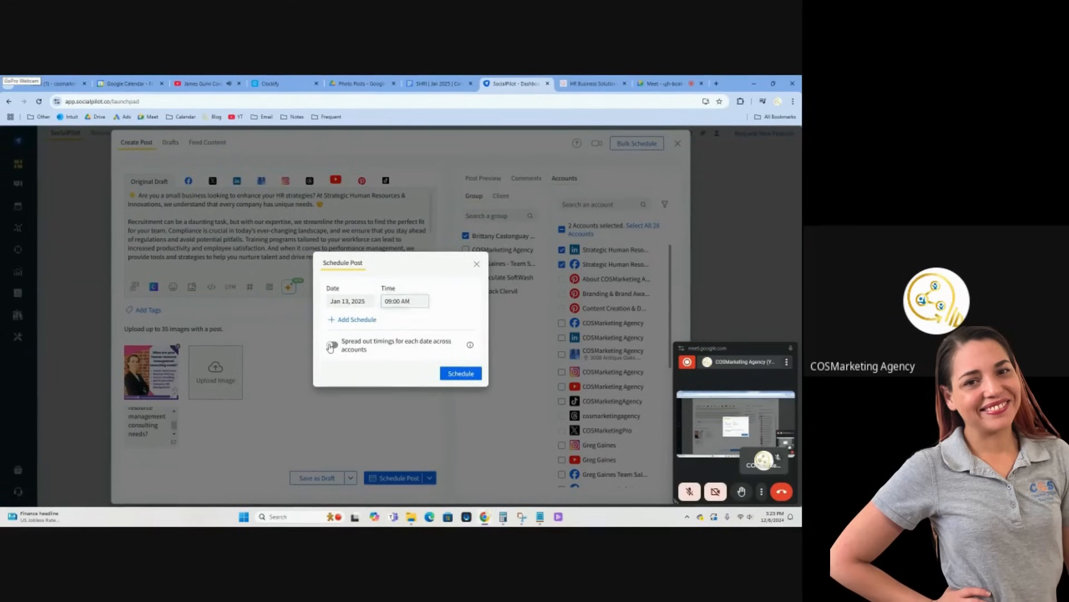
click(395, 363)
click(397, 432)
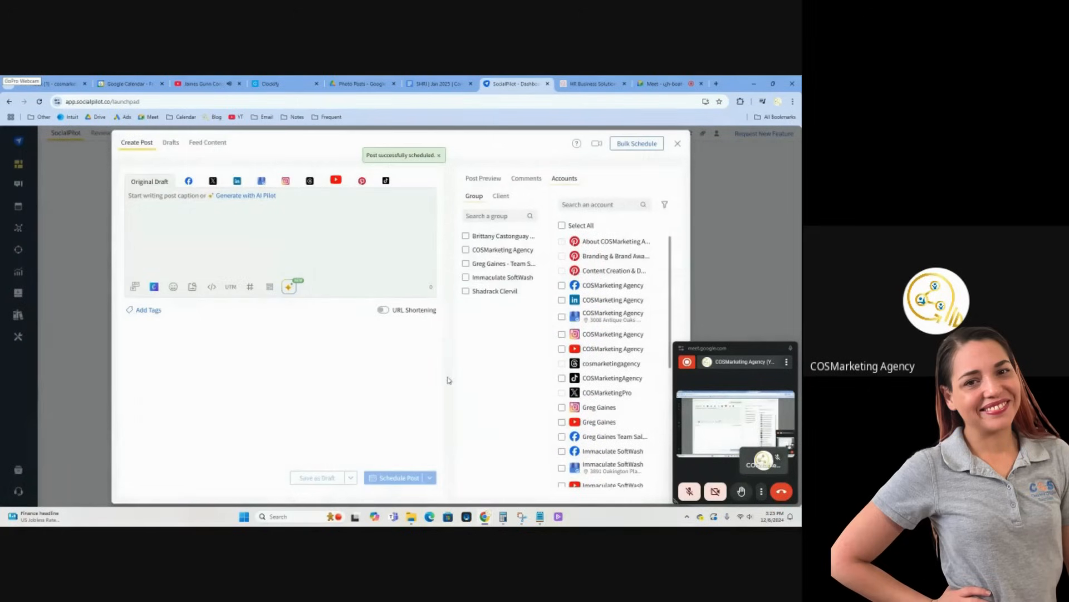
Record the scheduled status under Photo Post 2 in the content schedule and go to the Photo Post 3 line dated 01/22/25
click(440, 84)
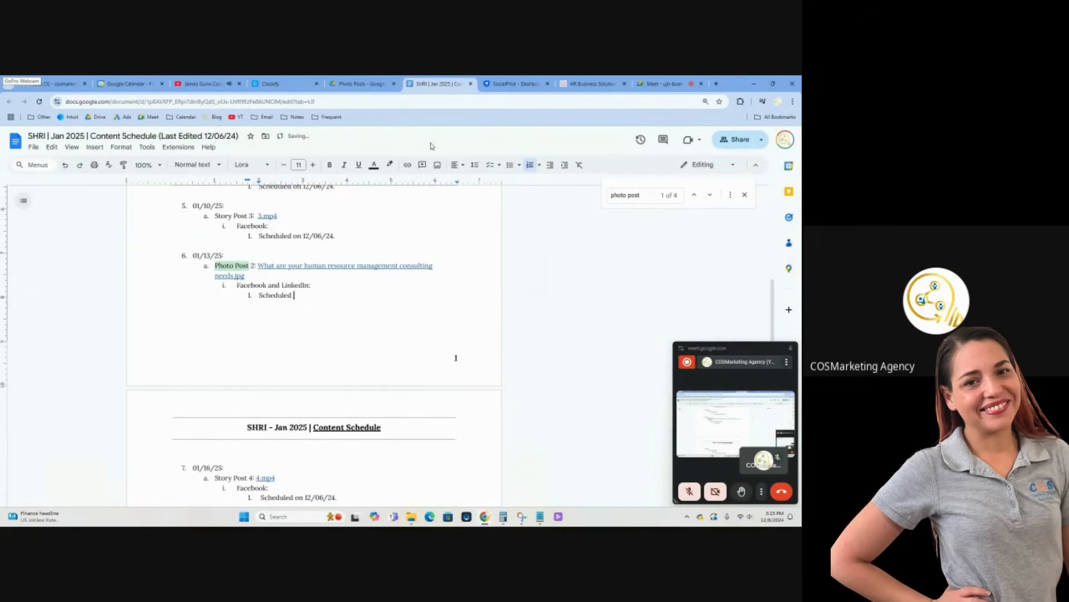
scroll(289, 229, down, 7)
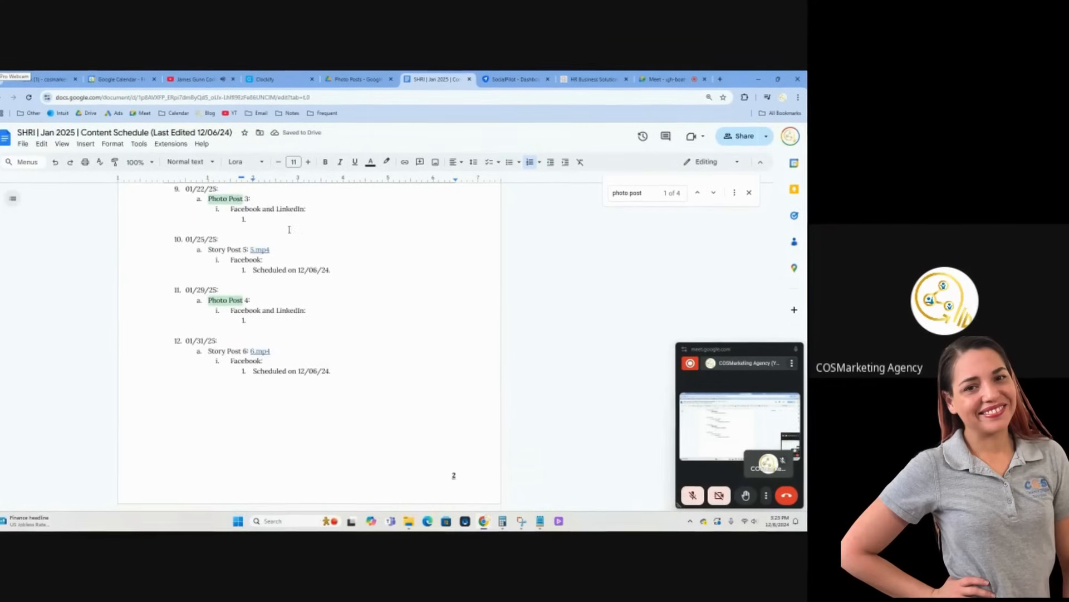
scroll(289, 229, up, 1)
click(253, 240)
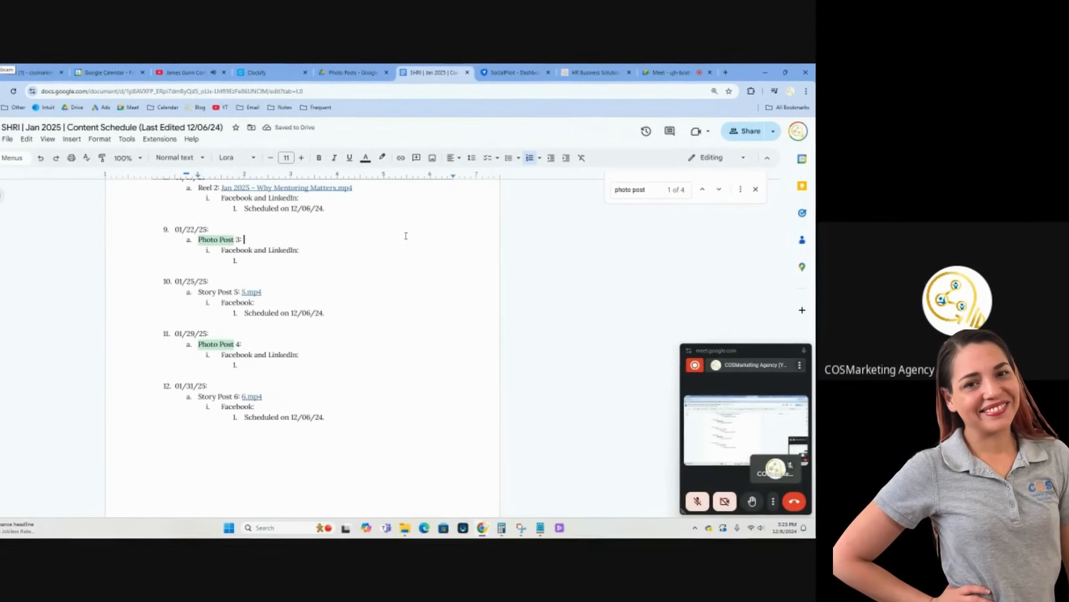
Give anyone with the link Editor access to "Changing jobs_ Don't do it alone!.jpg" in Drive and copy its link
click(352, 73)
click(625, 220)
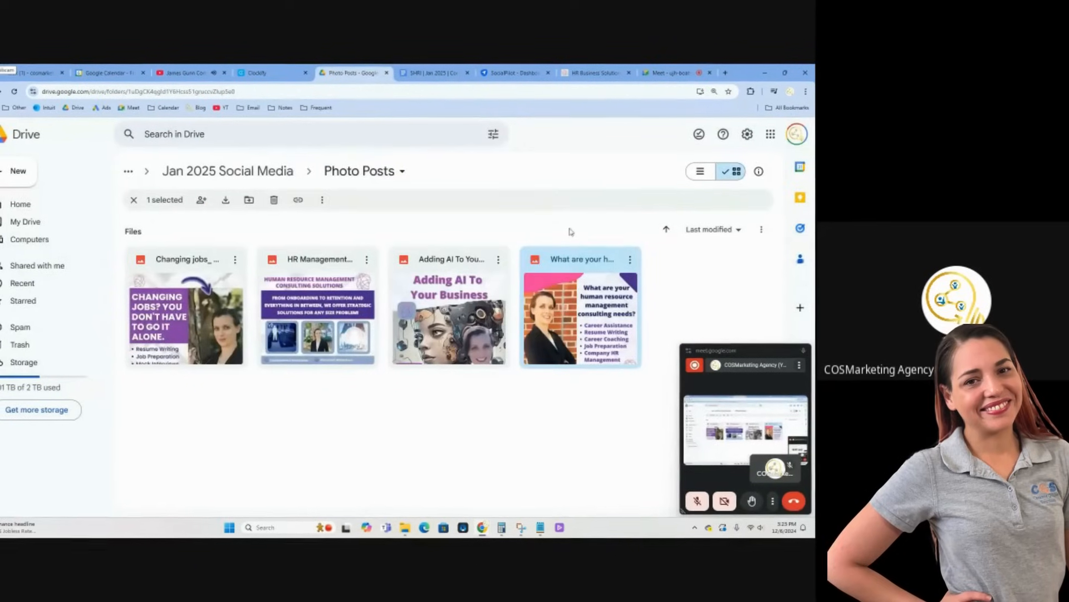
double_click(193, 313)
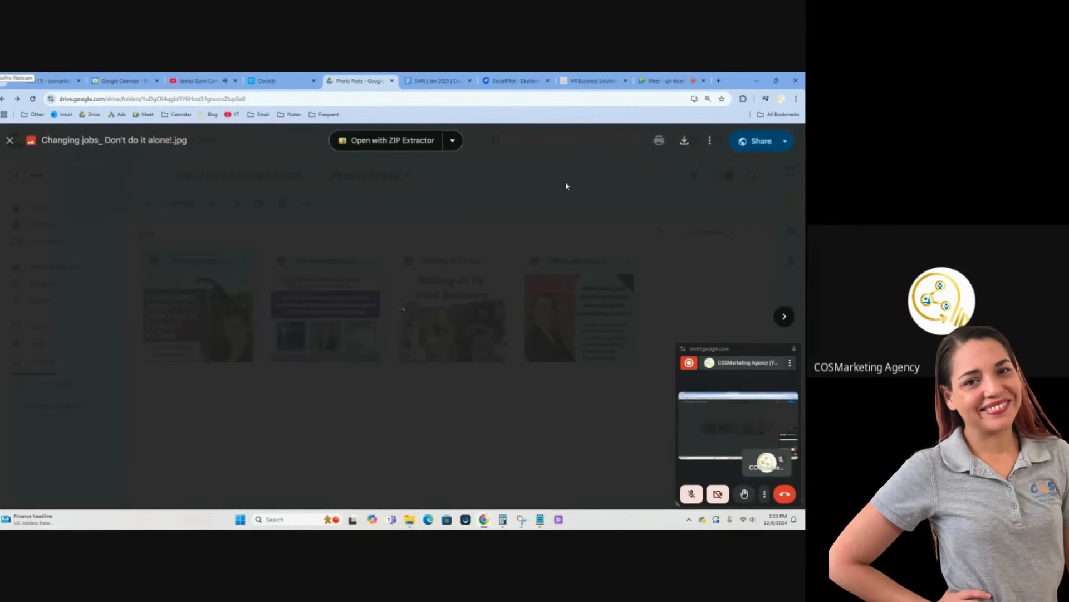
click(761, 141)
click(327, 395)
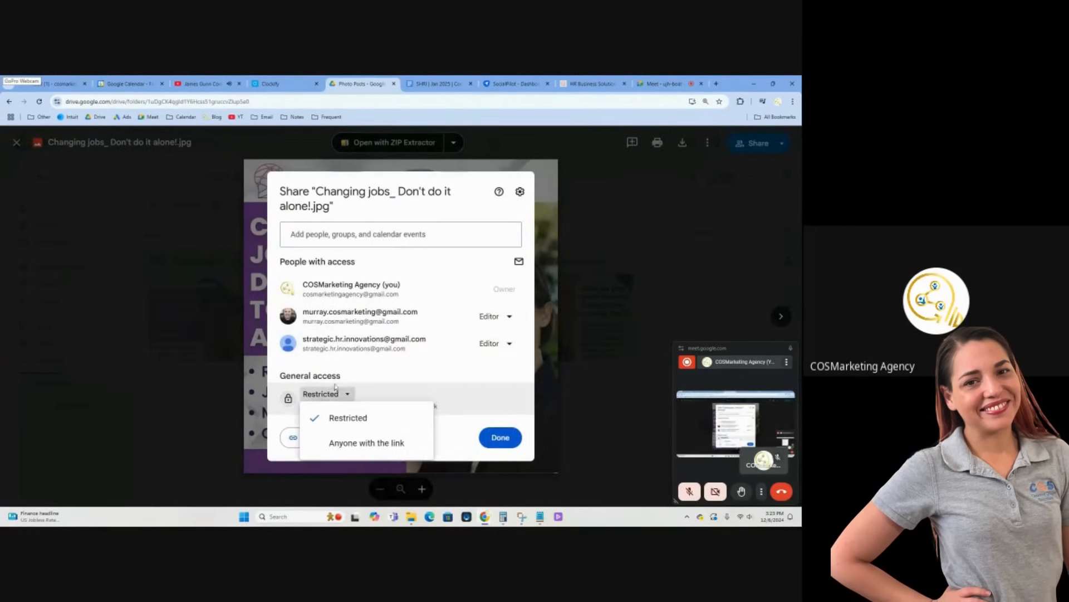
click(356, 441)
click(487, 385)
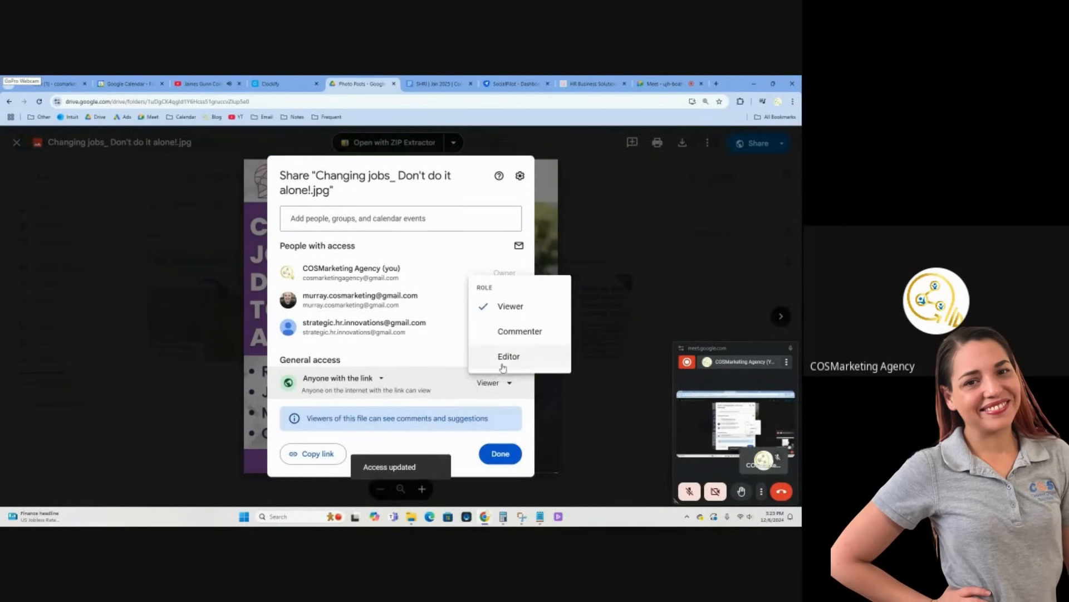
click(501, 357)
click(309, 437)
click(500, 437)
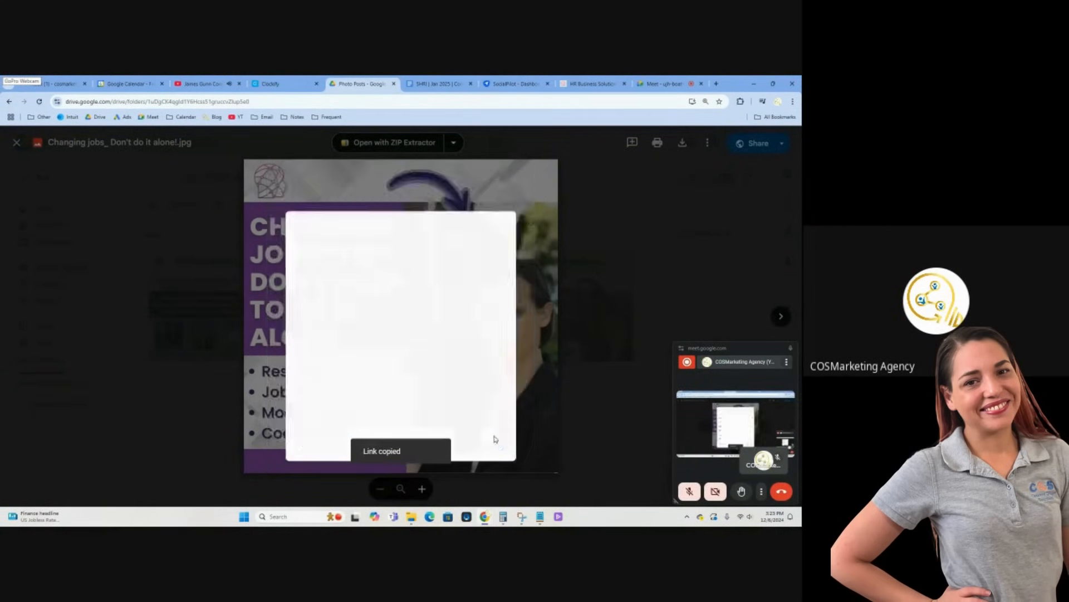
Paste the Drive link beside Photo Post 3 in the content schedule, displayed as the file's title
key(ctrl+Tab)
click(318, 235)
key(ctrl+v)
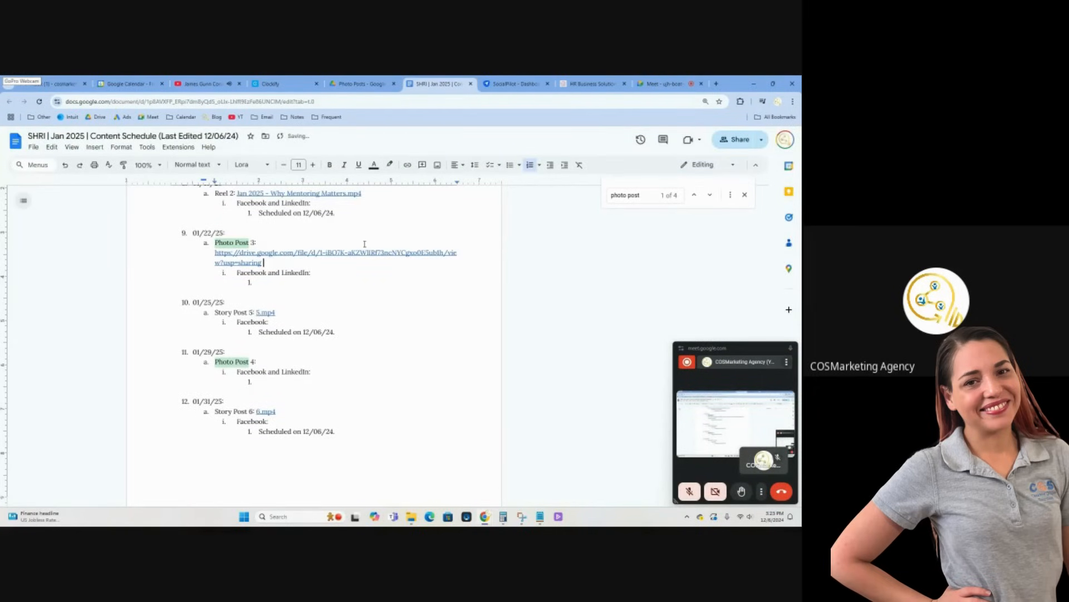
Replace the topic line of the Notepad prompt with "Changing jobs? Don't do it alone!"
click(540, 517)
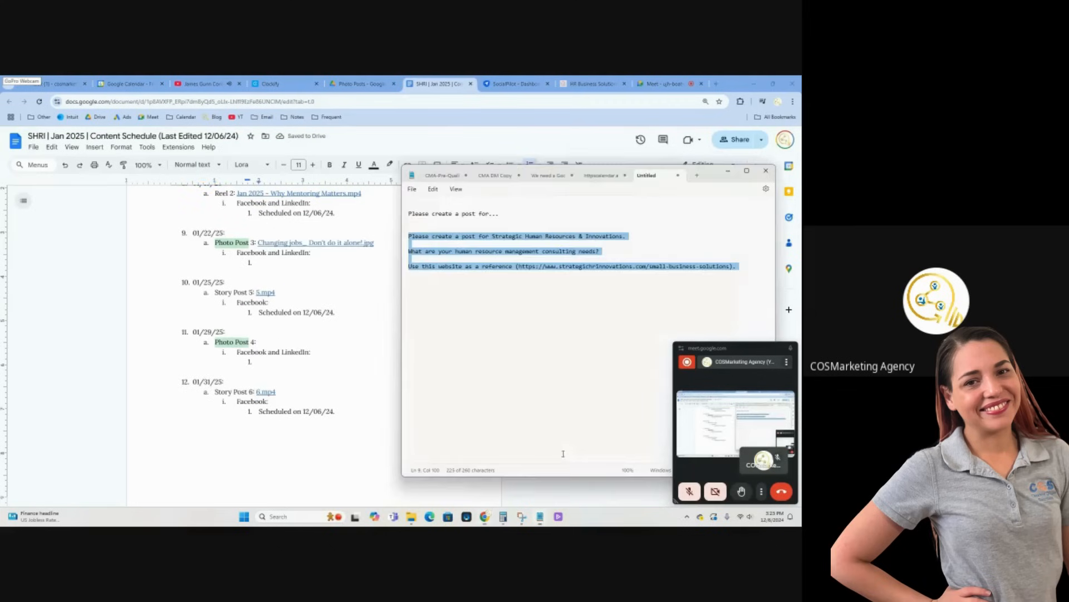
triple_click(558, 251)
key(ctrl+v)
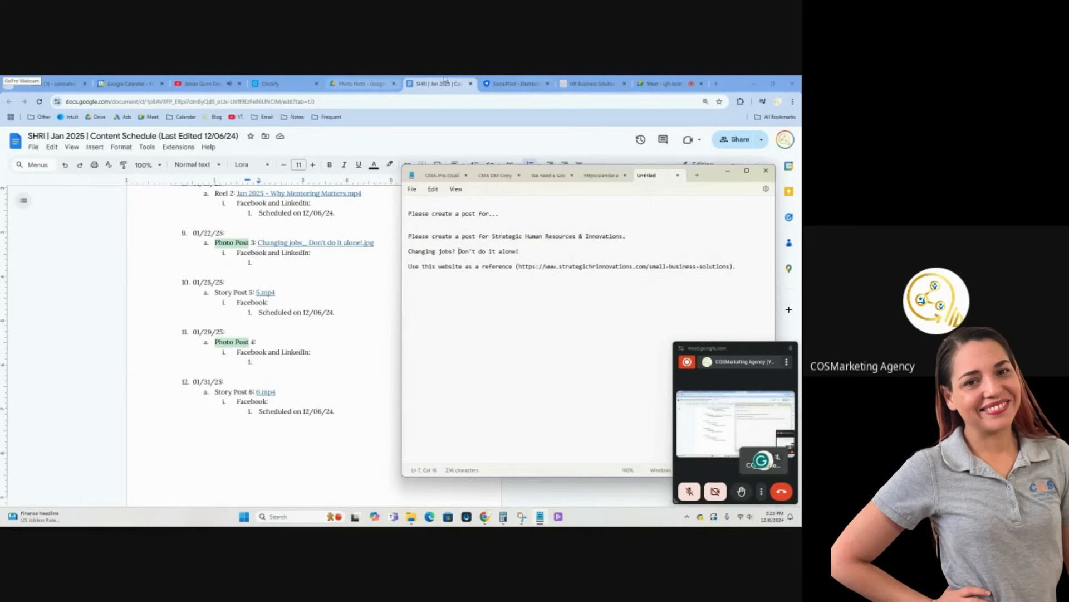
Open the website's Resume Writing/Job Preparation page, copy its address as the post's reference link, and return to SocialPilot
click(611, 81)
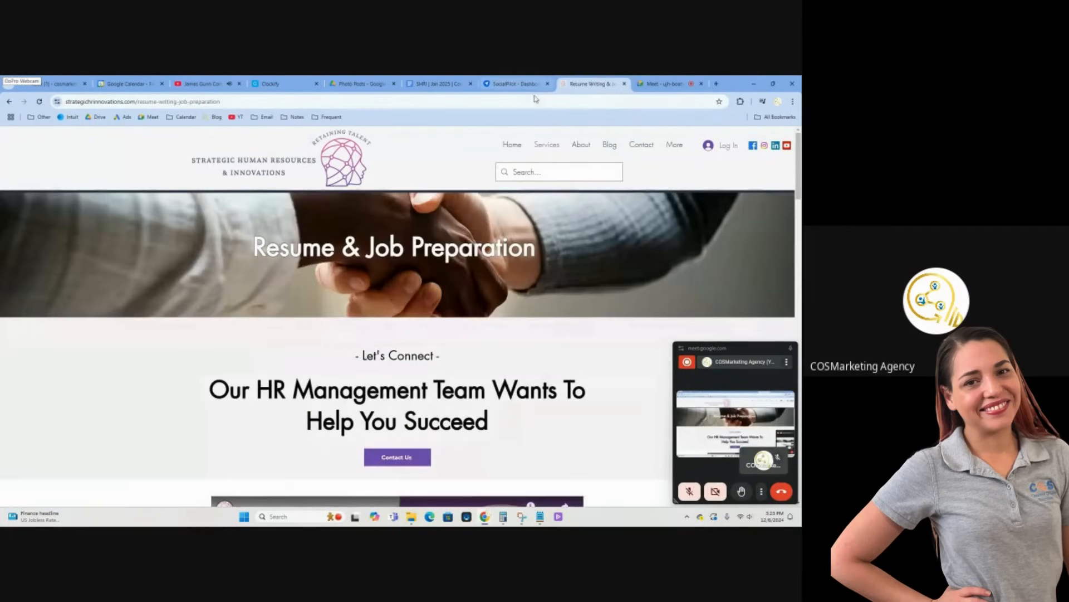
click(535, 101)
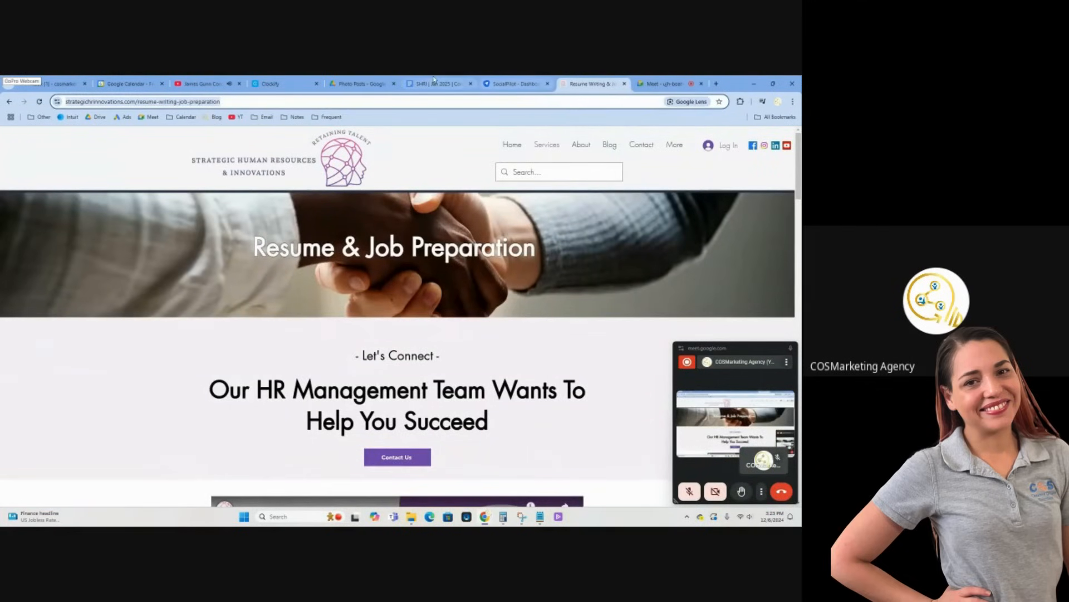
click(513, 81)
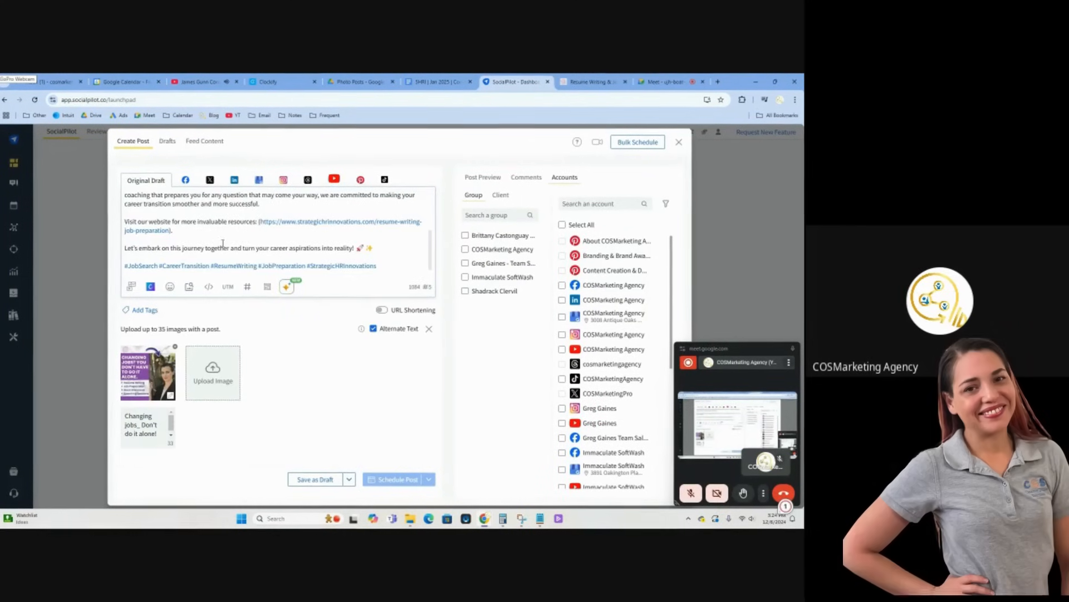
Separate the closing sentence from the hashtags in the Changing jobs caption with lines that each contain a single period
click(163, 260)
text(.)
key(Return)
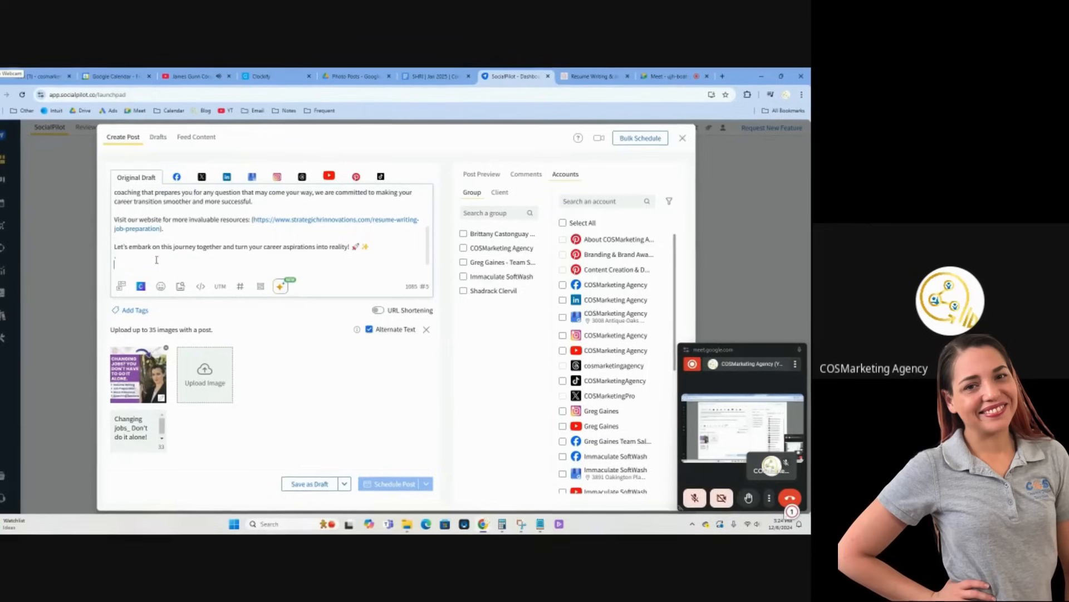
text(.)
key(Return)
scroll(167, 245, up, 10)
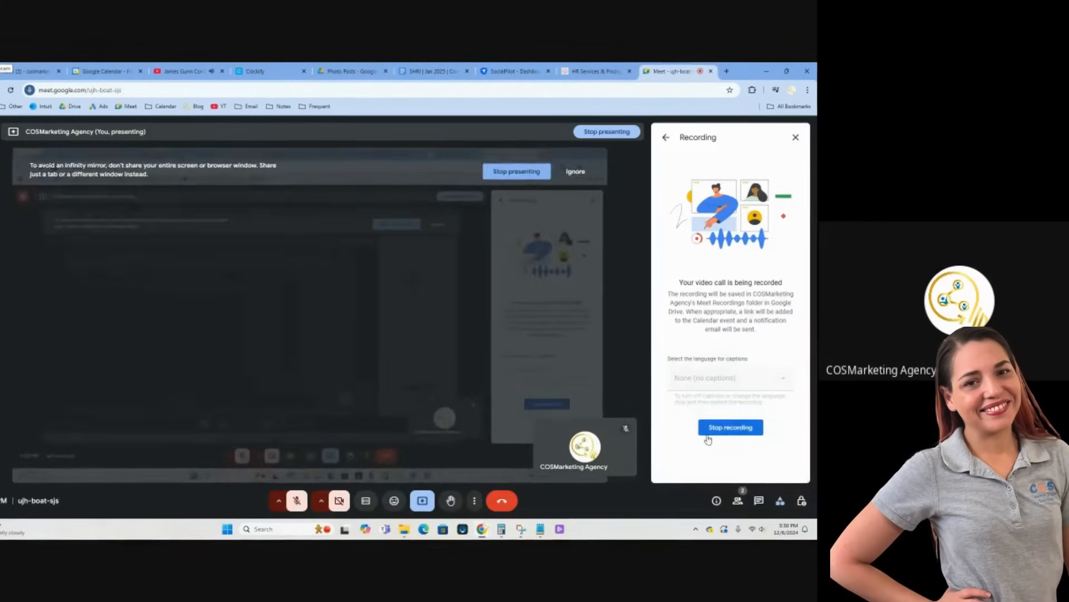
click(708, 434)
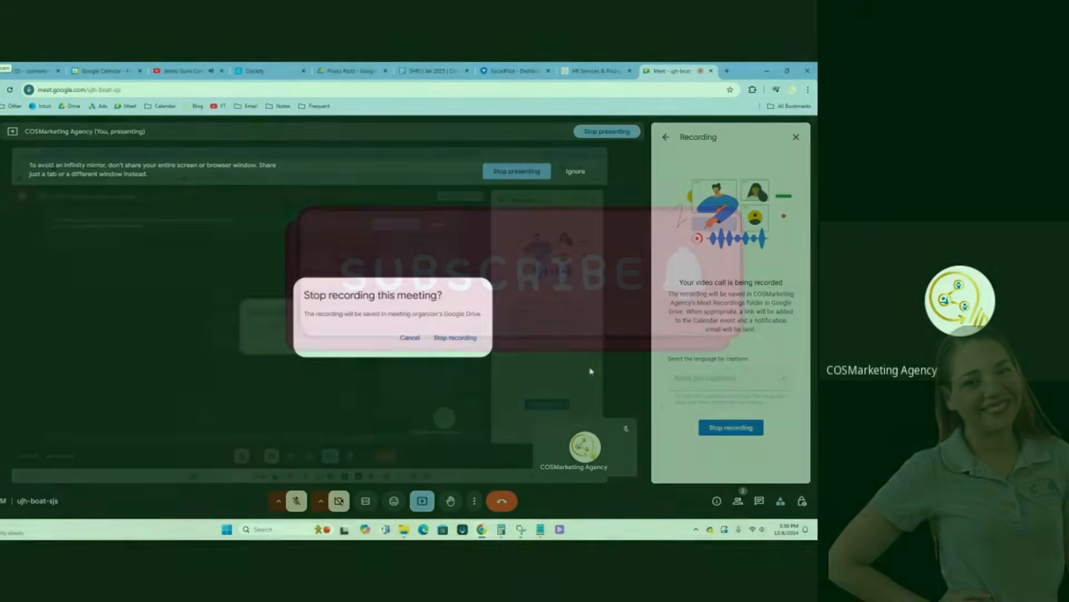